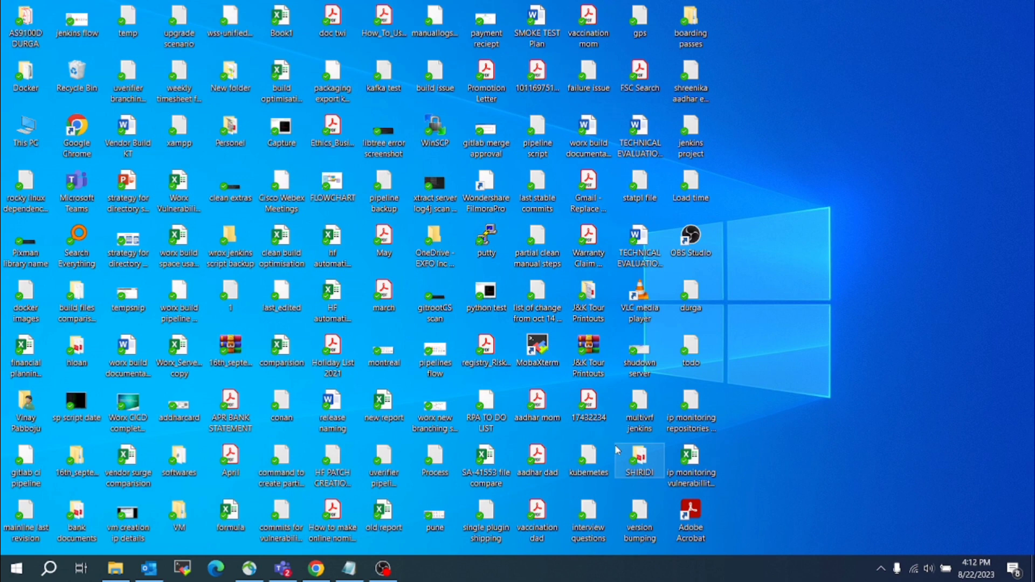
# - Launch Chrome maximized and load voters.eci.gov.in from the address-bar suggestion
pyautogui.doubleClick(86, 133)
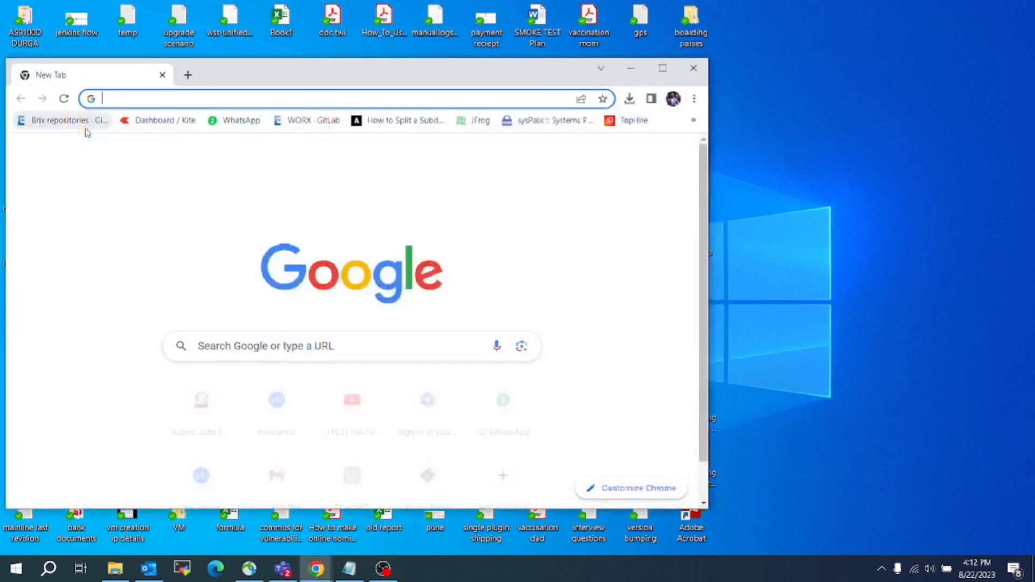
pyautogui.click(663, 71)
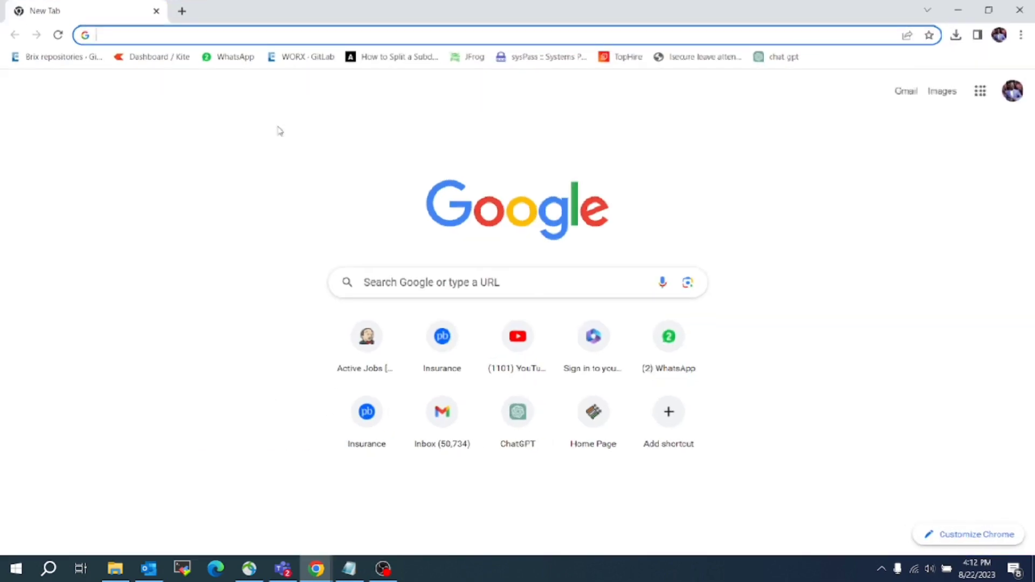
pyautogui.write('VOters.eci.gov.in')
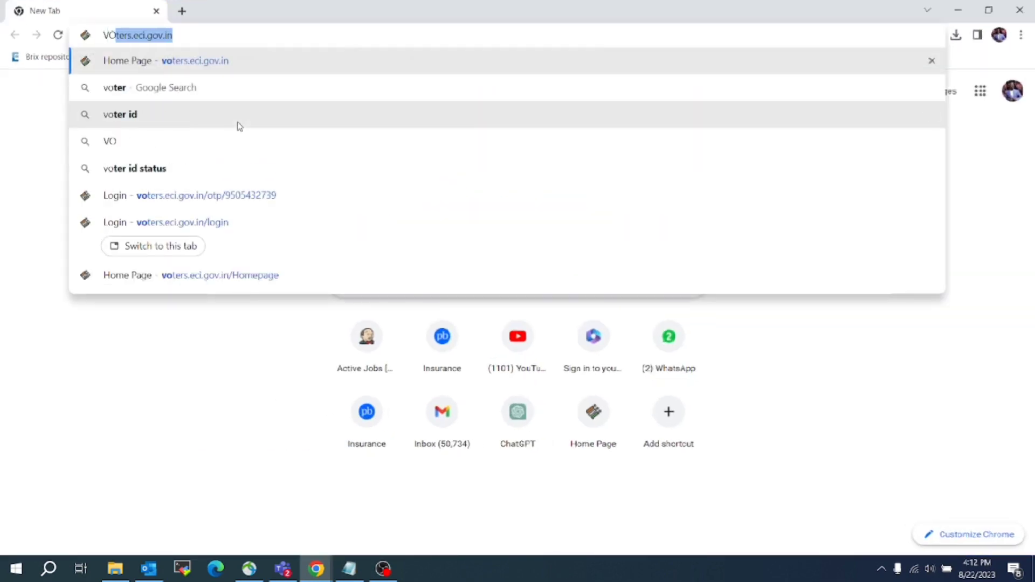
pyautogui.press('Return')
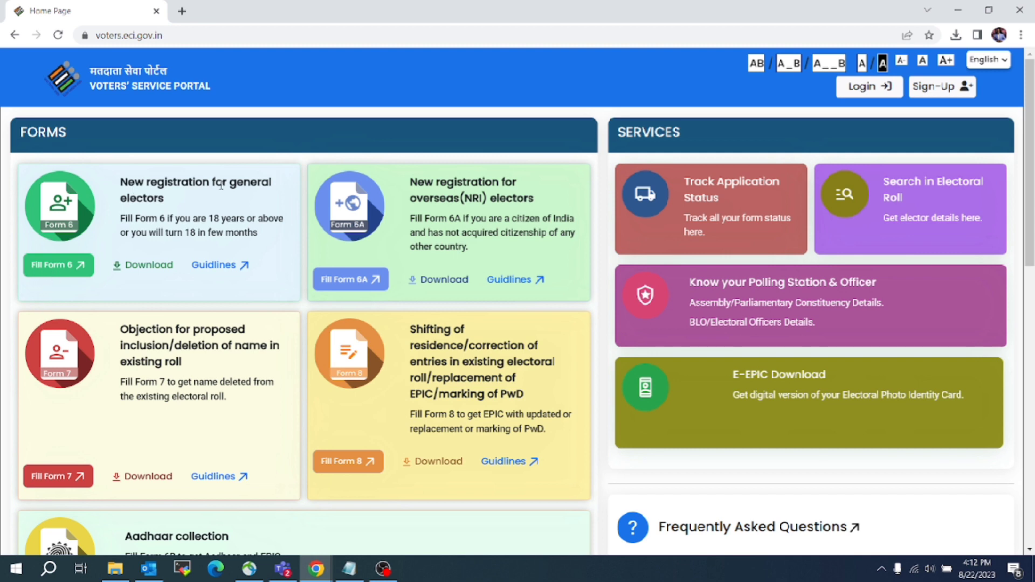
# - Start Form 6 and request a login OTP using the mobile number, password and captcha
pyautogui.click(47, 267)
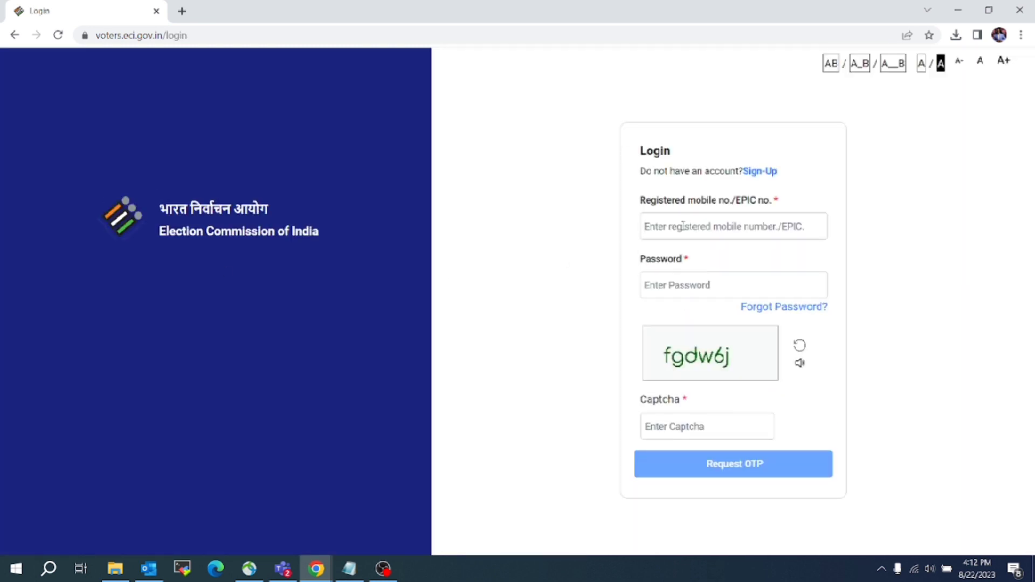
pyautogui.click(684, 227)
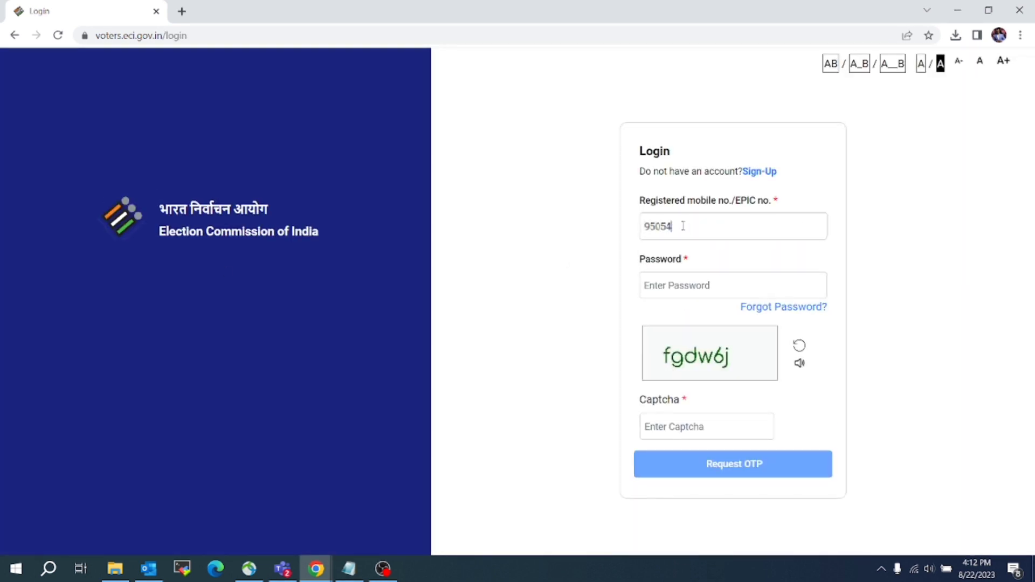
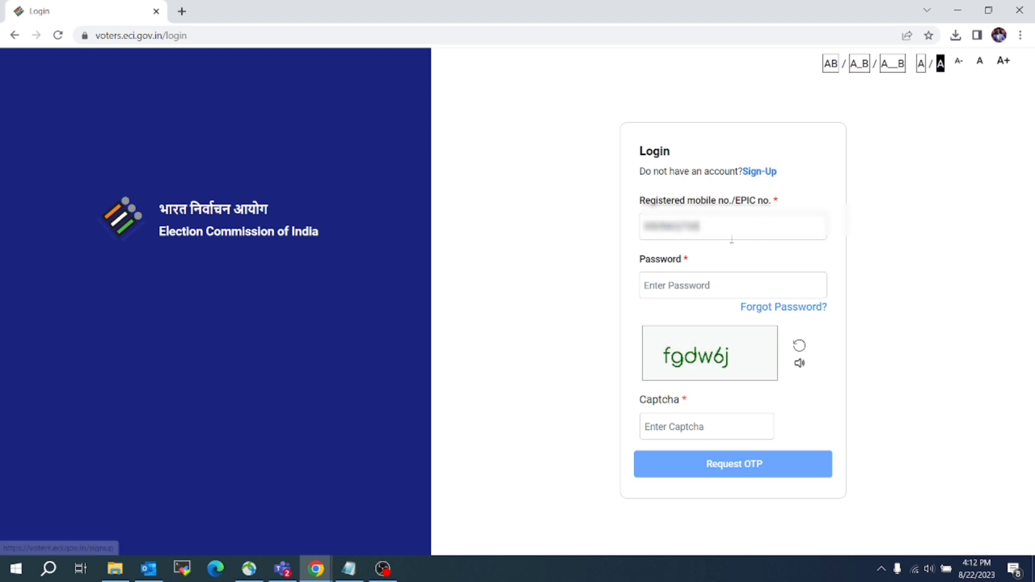
pyautogui.click(655, 292)
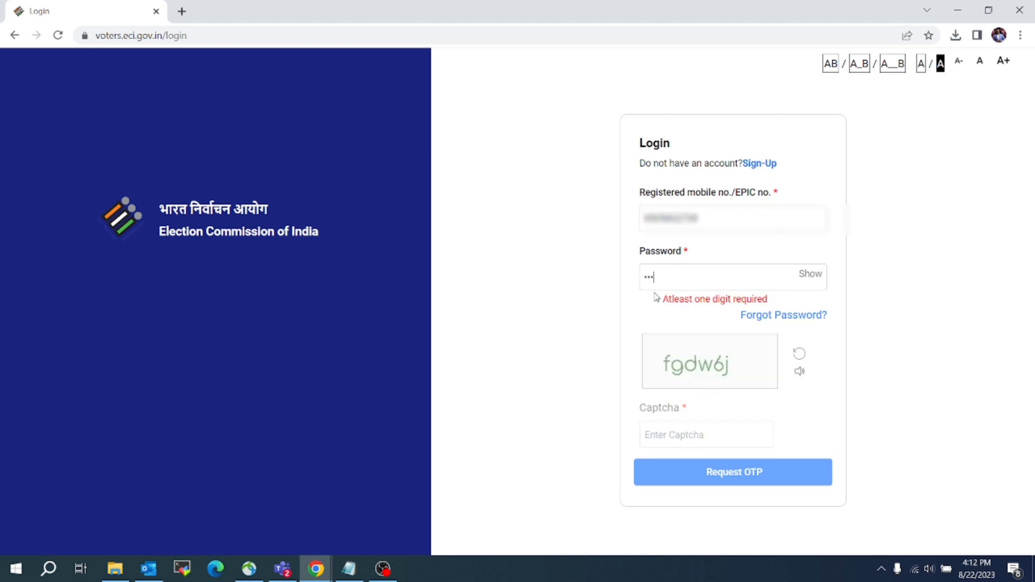
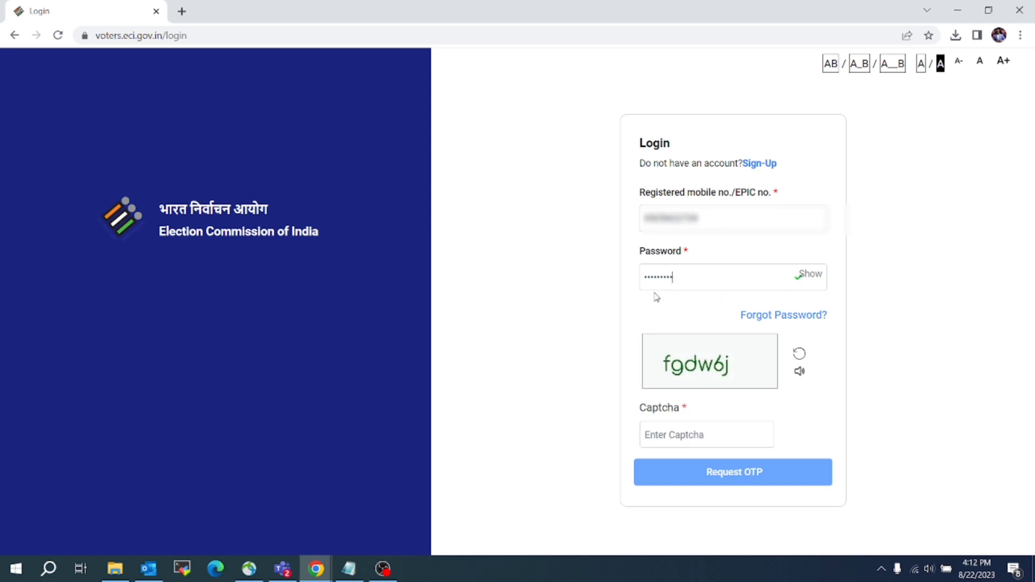
pyautogui.click(684, 437)
pyautogui.write('fgdw')
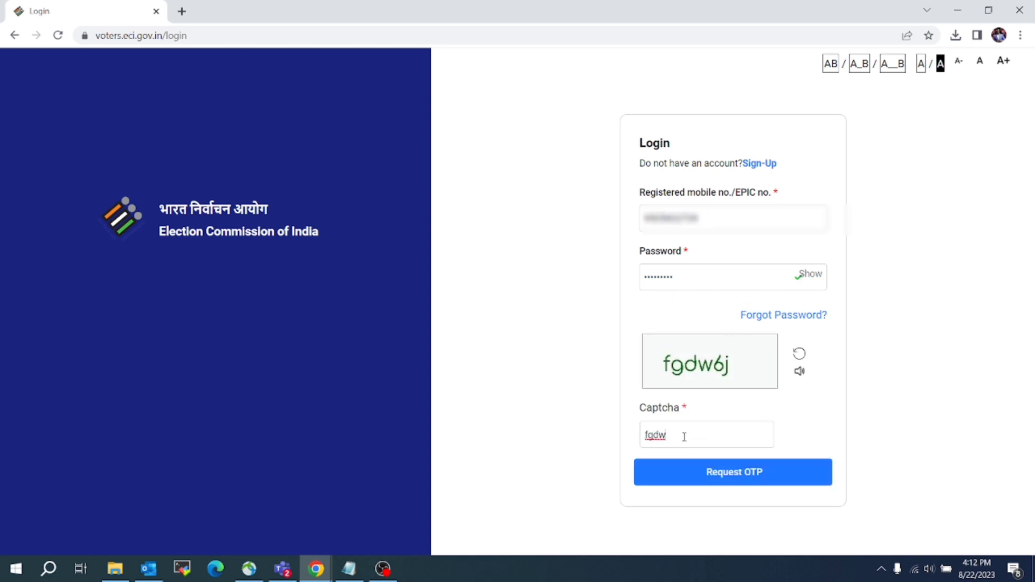
pyautogui.write('6j')
pyautogui.click(742, 482)
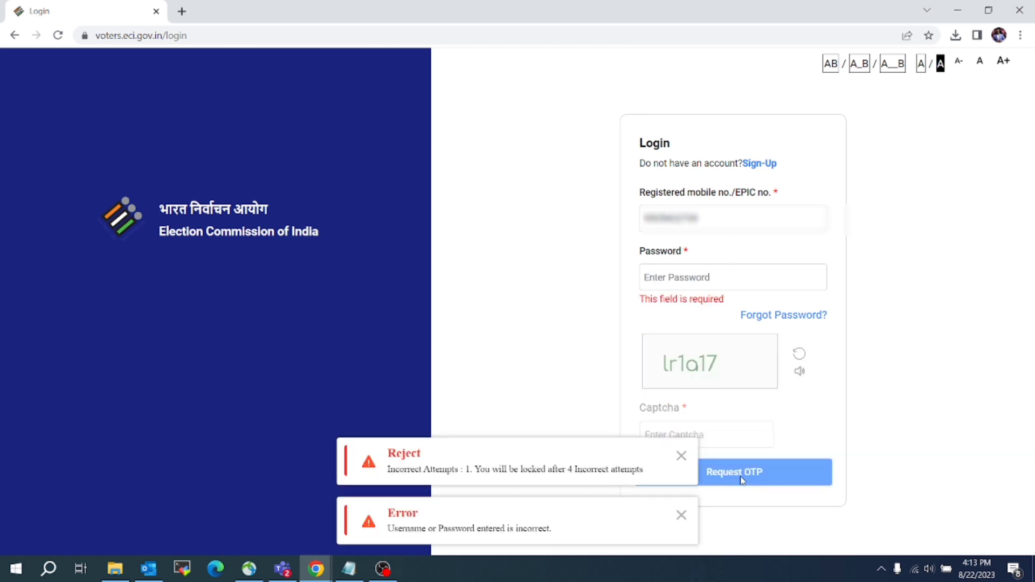
# - Dismiss the login errors and retry with the corrected password and the new captcha
pyautogui.click(681, 455)
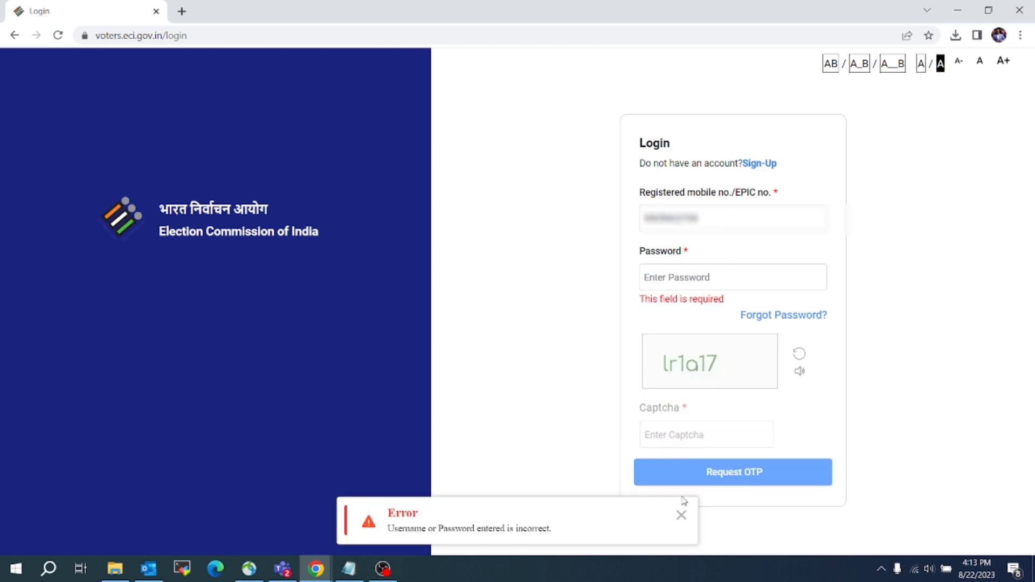
pyautogui.click(681, 515)
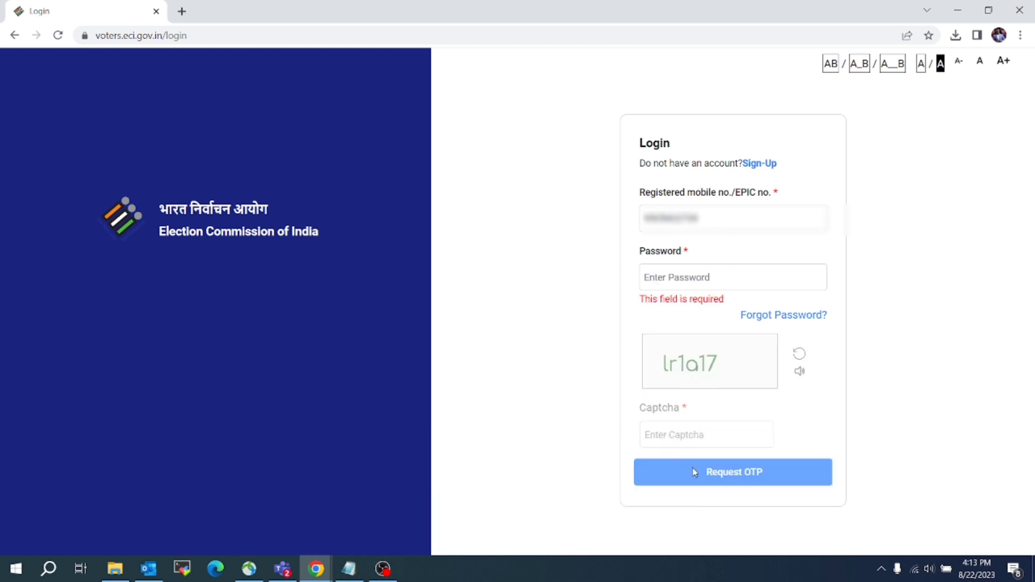
pyautogui.click(717, 277)
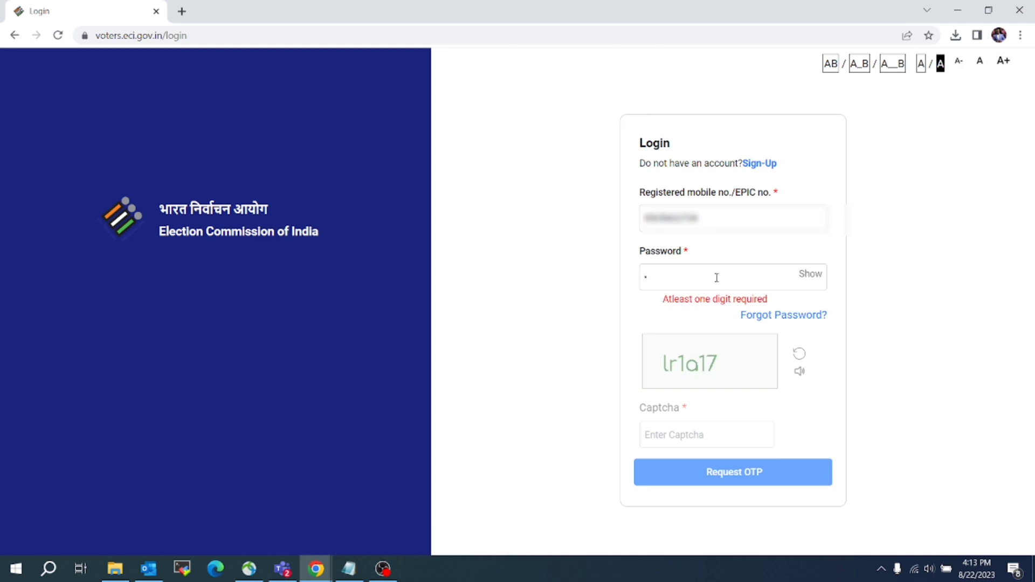
pyautogui.press('BackSpace')
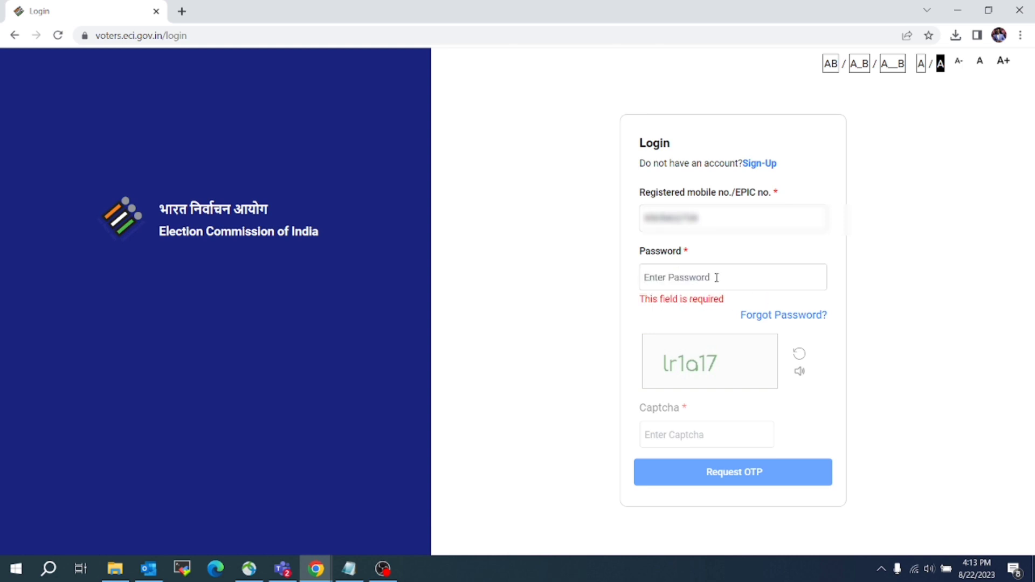
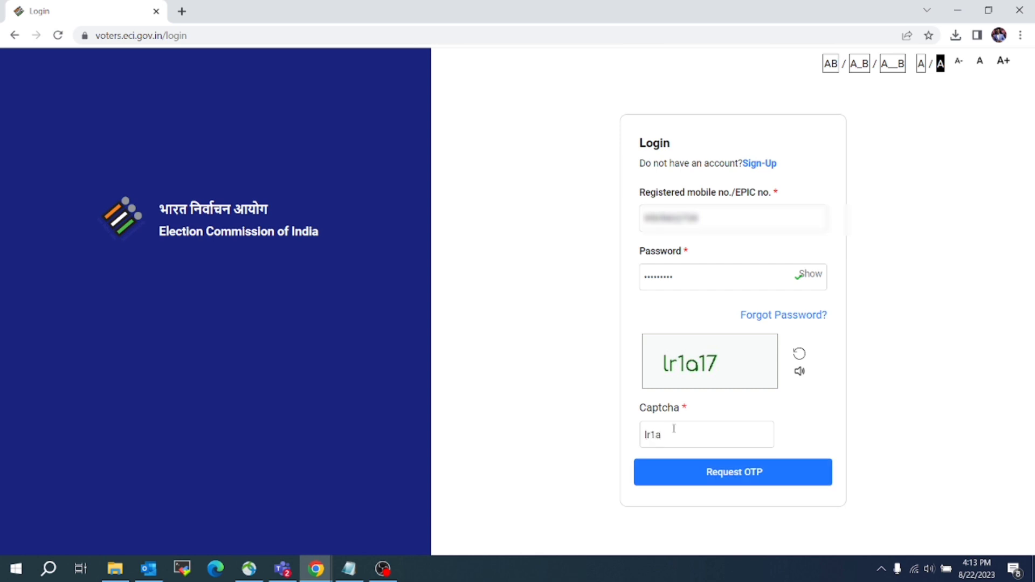
pyautogui.click(695, 464)
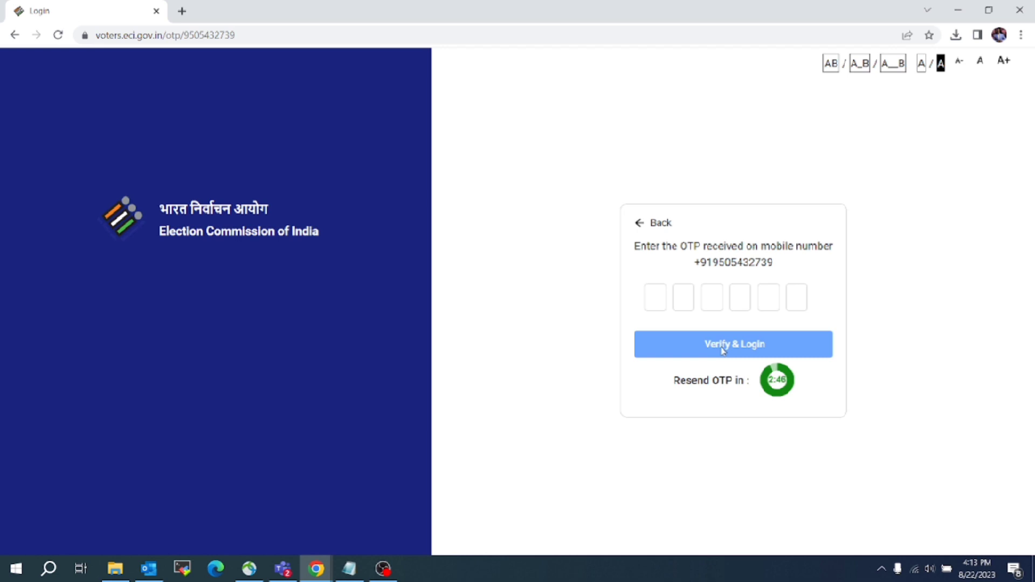
# - Enter the six-digit OTP received by SMS and log in
pyautogui.click(655, 298)
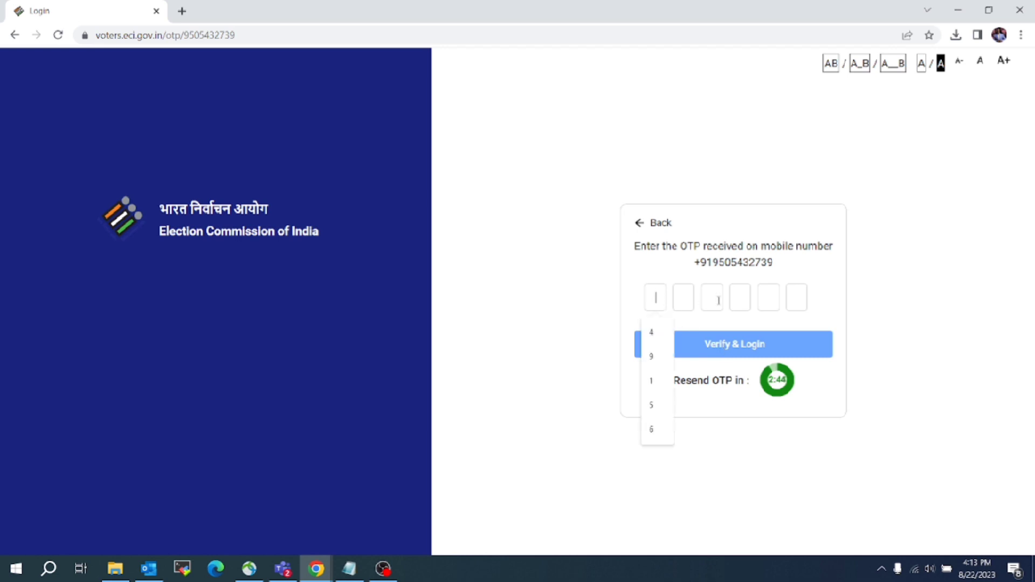
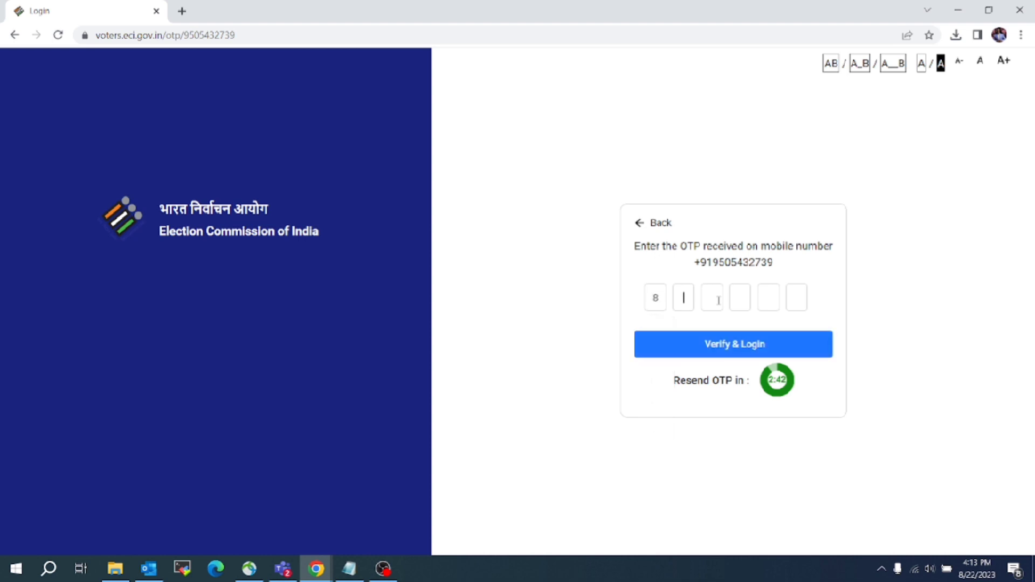
pyautogui.click(737, 343)
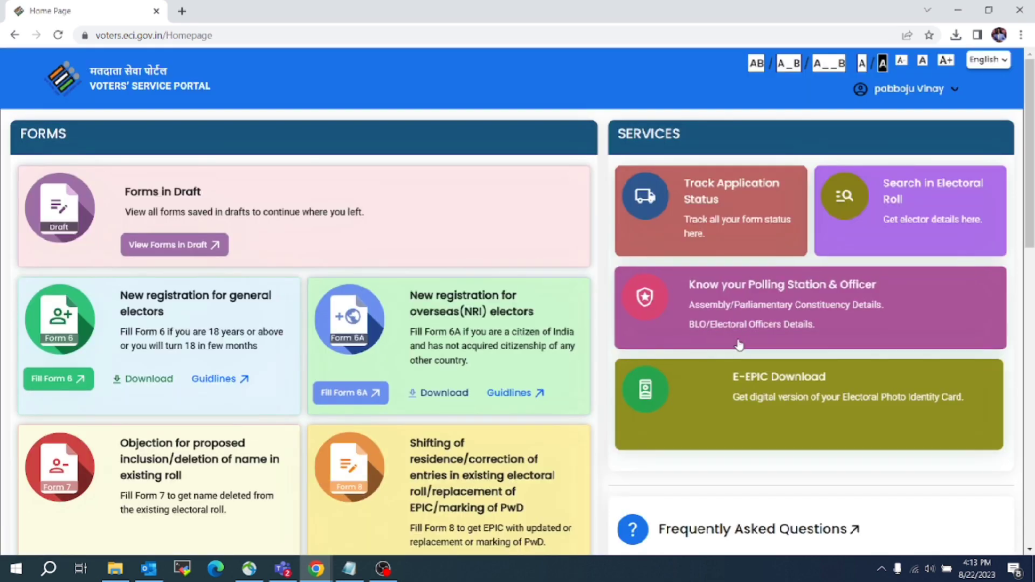
# - Open the Form 6 application and choose Telangana as the state
pyautogui.click(39, 384)
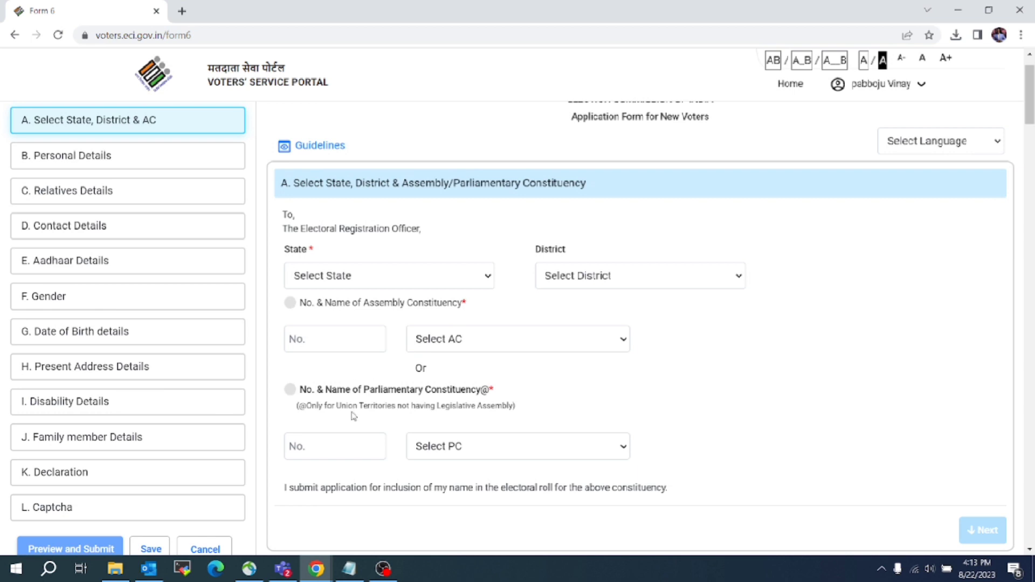
pyautogui.click(380, 282)
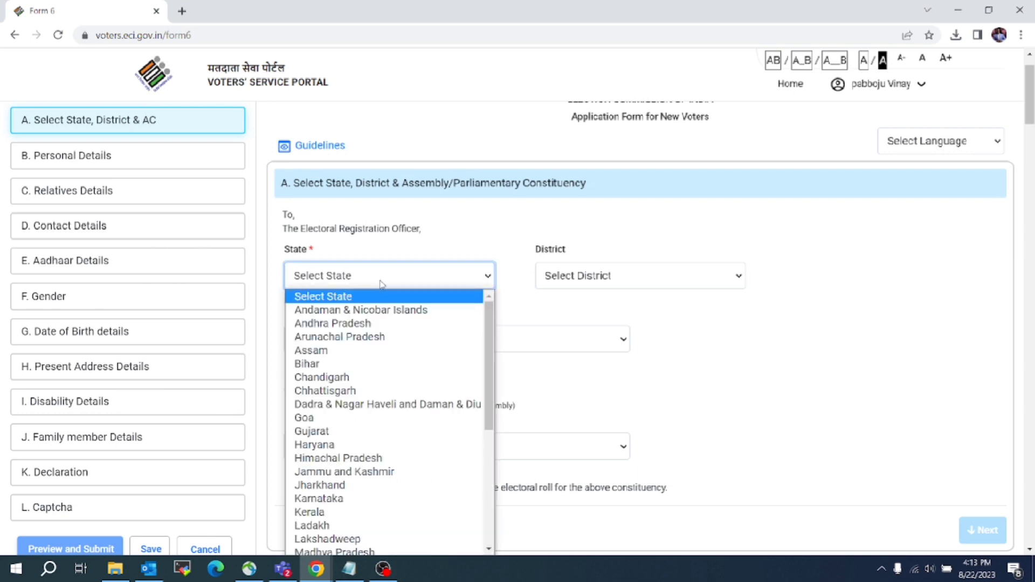
pyautogui.press('t')
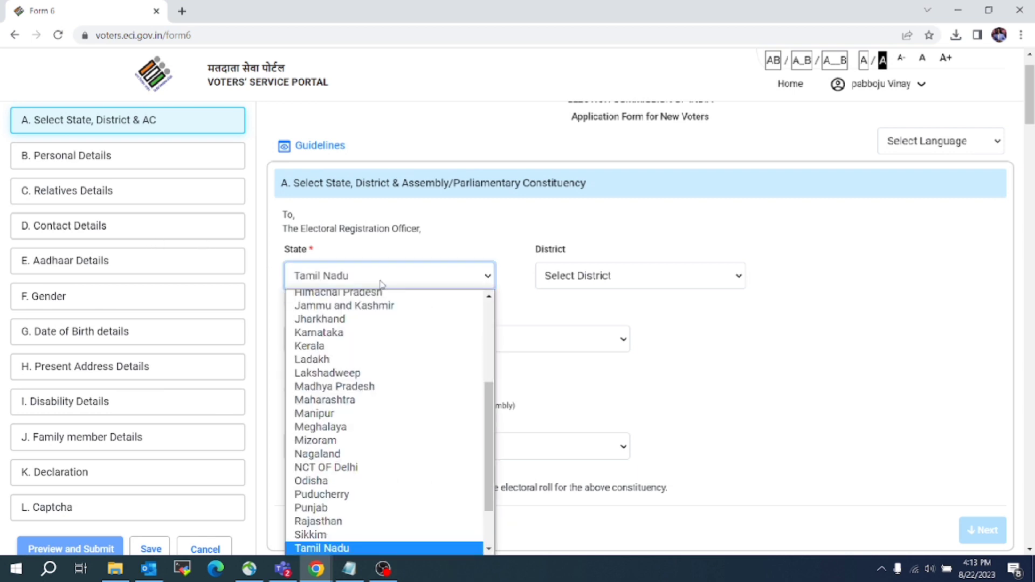
pyautogui.press('Down')
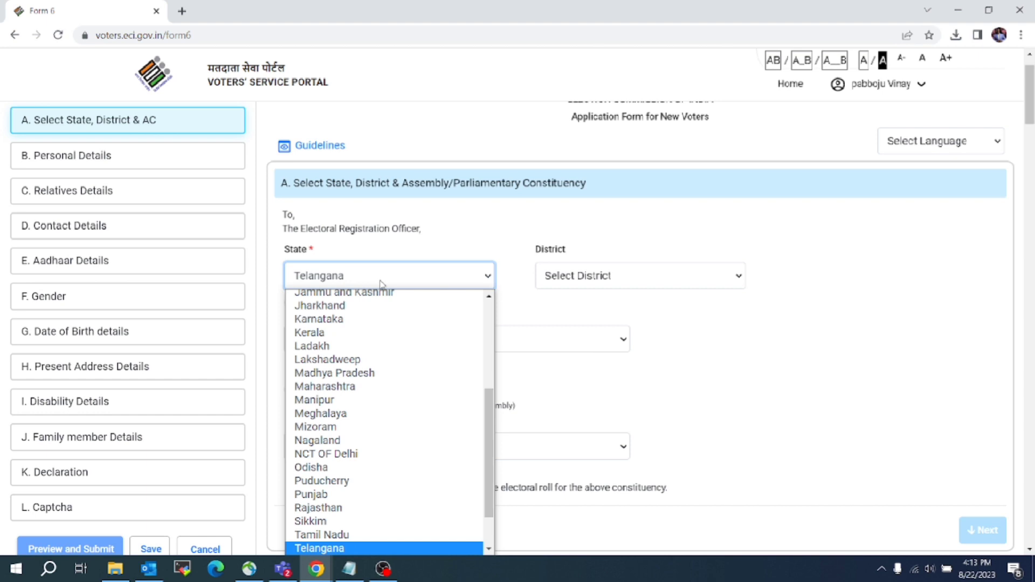
pyautogui.press('Return')
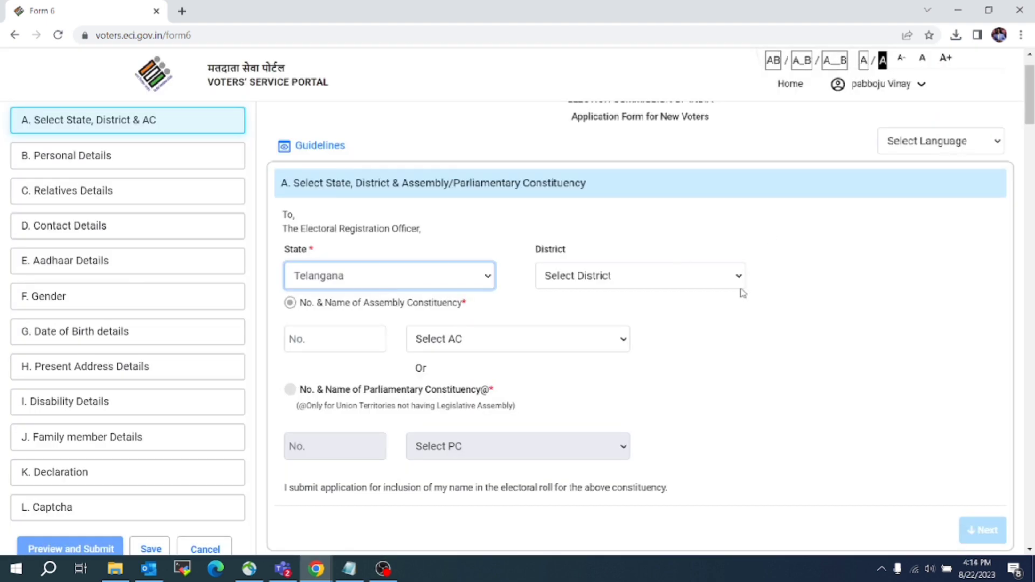
# - Choose district Rangareddy and constituency 50 Maheswaram, then advance to Personal Details
pyautogui.click(586, 280)
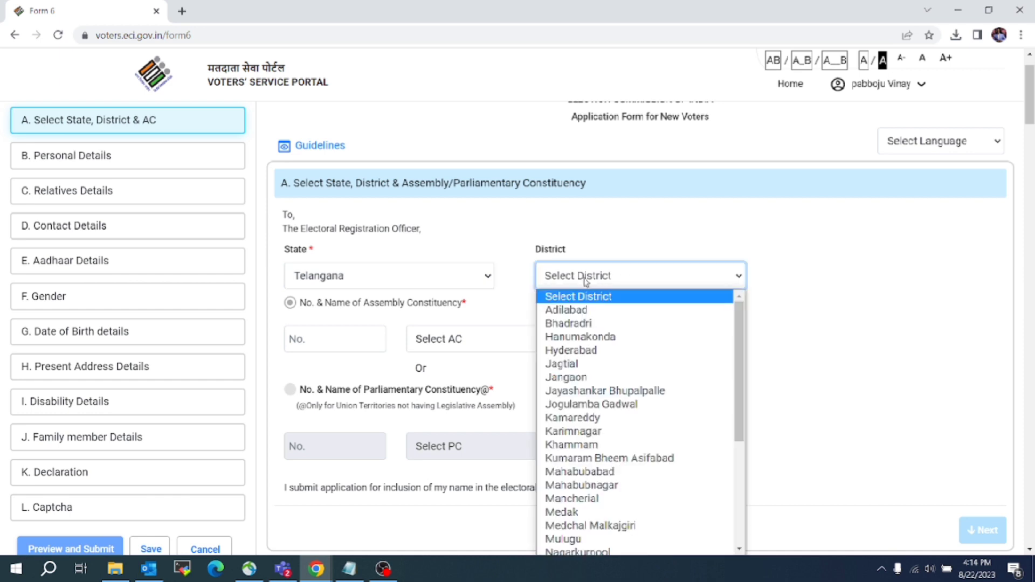
pyautogui.press('r')
pyautogui.press('r')
pyautogui.press('Return')
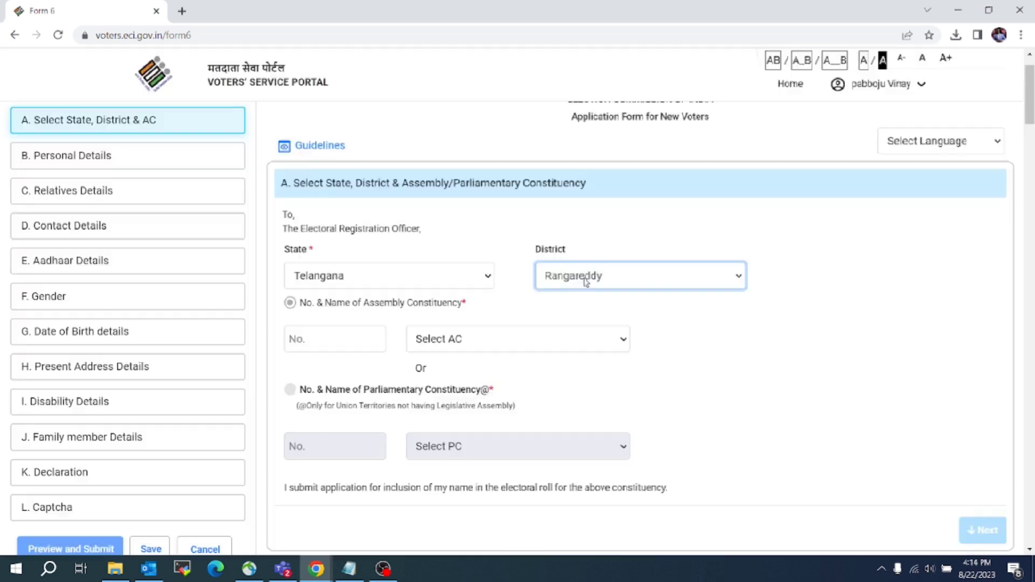
pyautogui.click(444, 340)
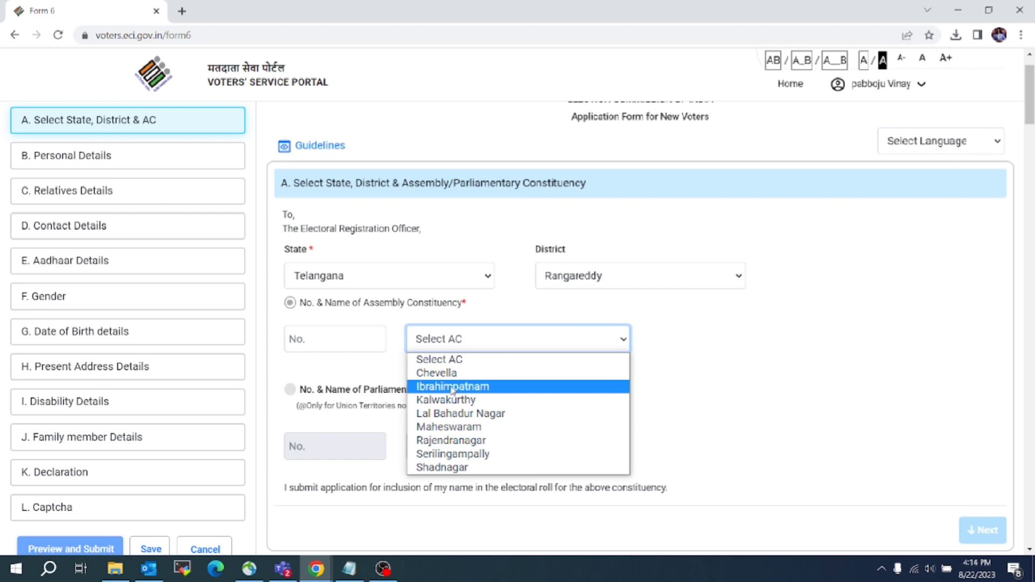
pyautogui.click(451, 428)
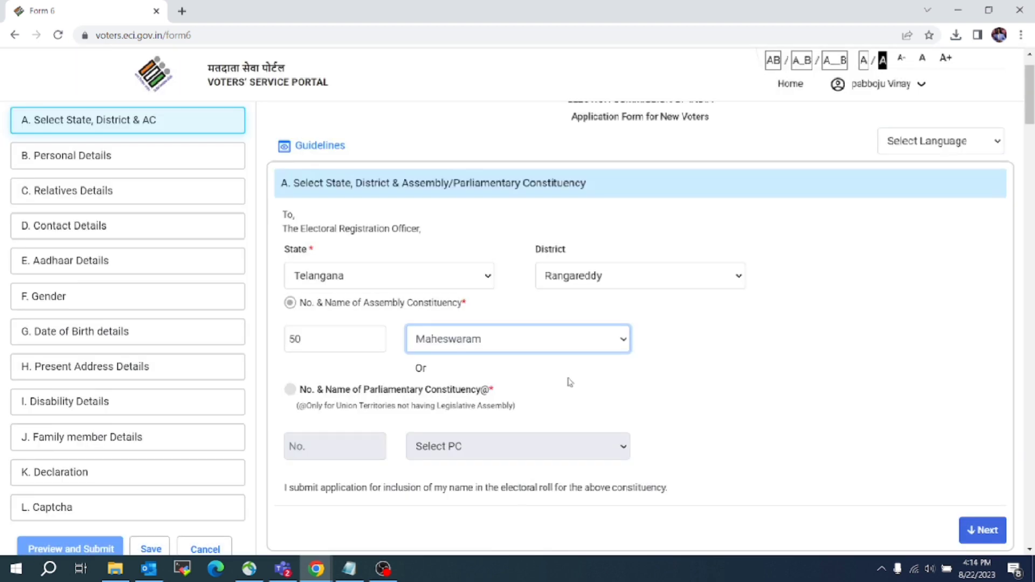
pyautogui.scroll(-3, 565, 375)
pyautogui.click(980, 396)
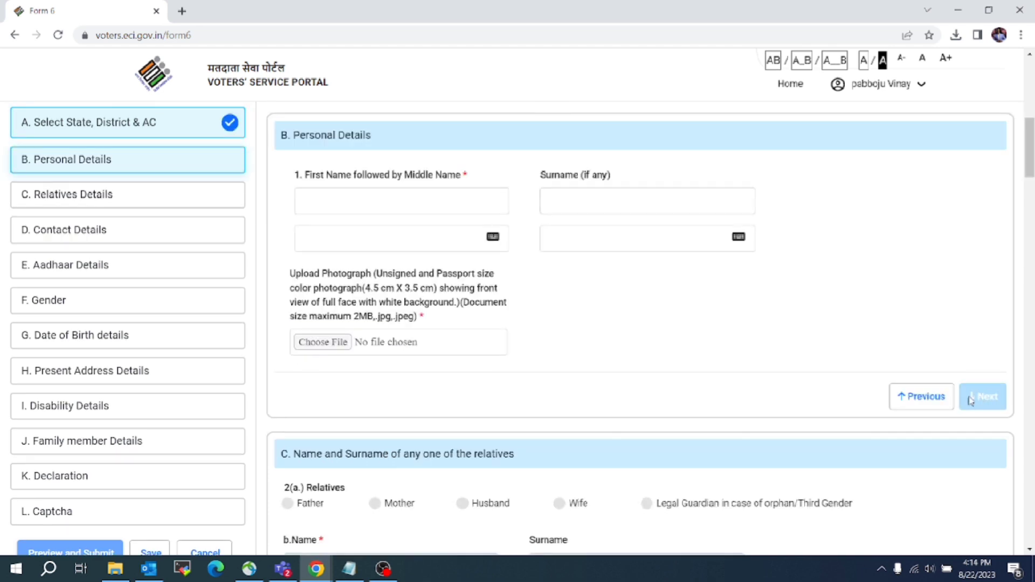
# - Enter the applicant's first and middle name in capital letters
pyautogui.scroll(8, 564, 276)
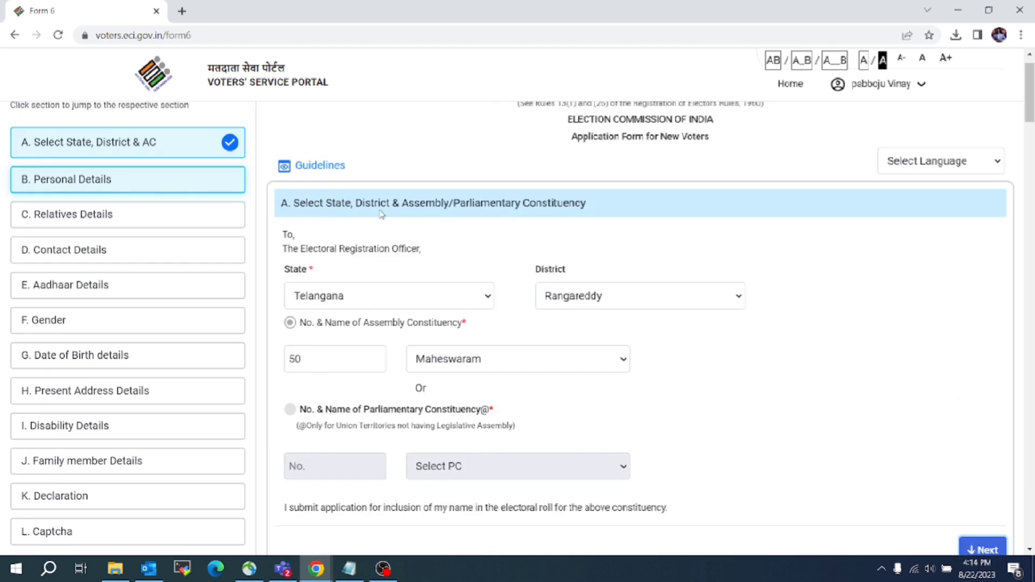
pyautogui.scroll(-4, 862, 466)
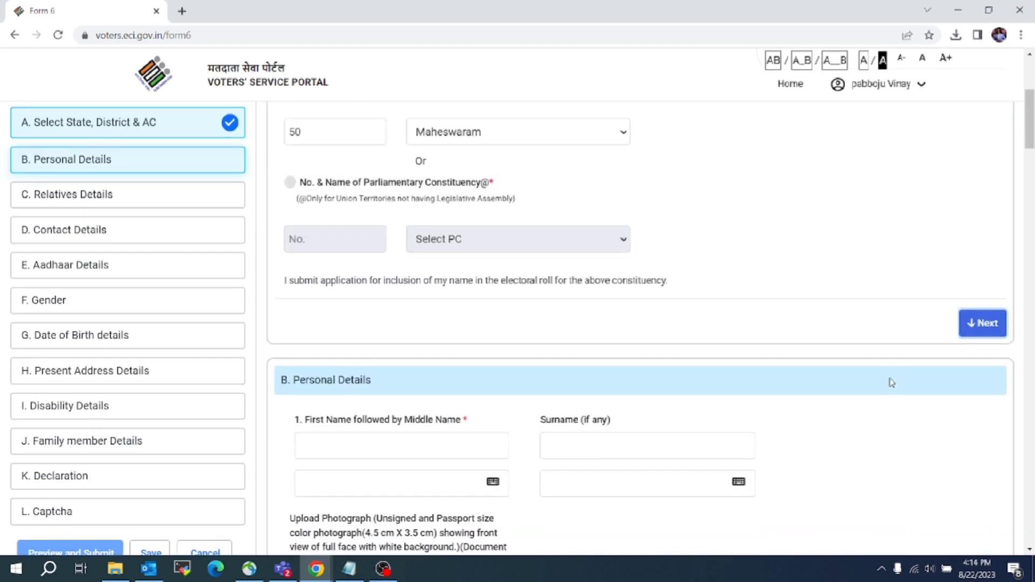
pyautogui.scroll(-4, 887, 381)
pyautogui.click(348, 268)
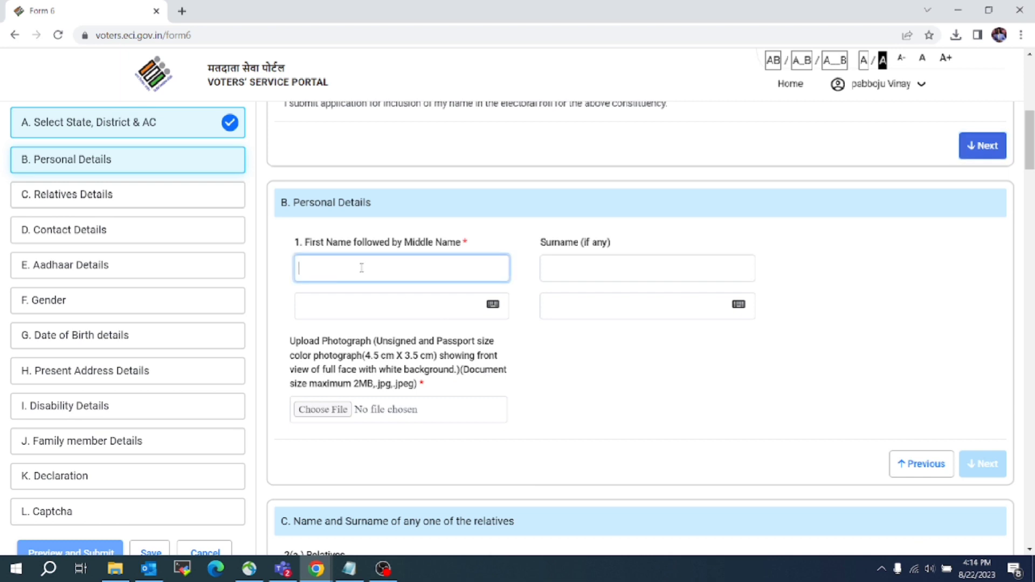
pyautogui.write('Pa')
pyautogui.press('BackSpace')
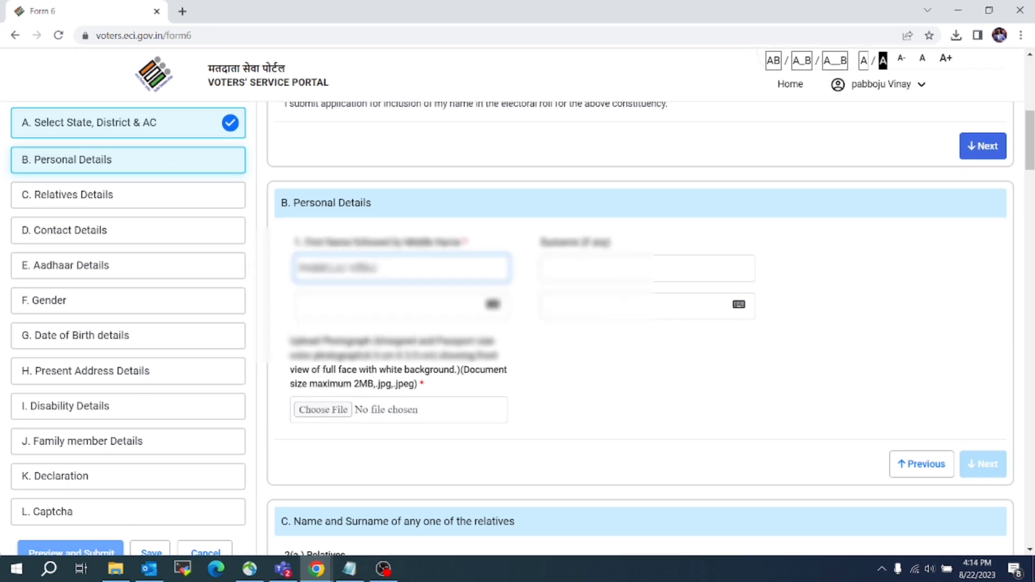
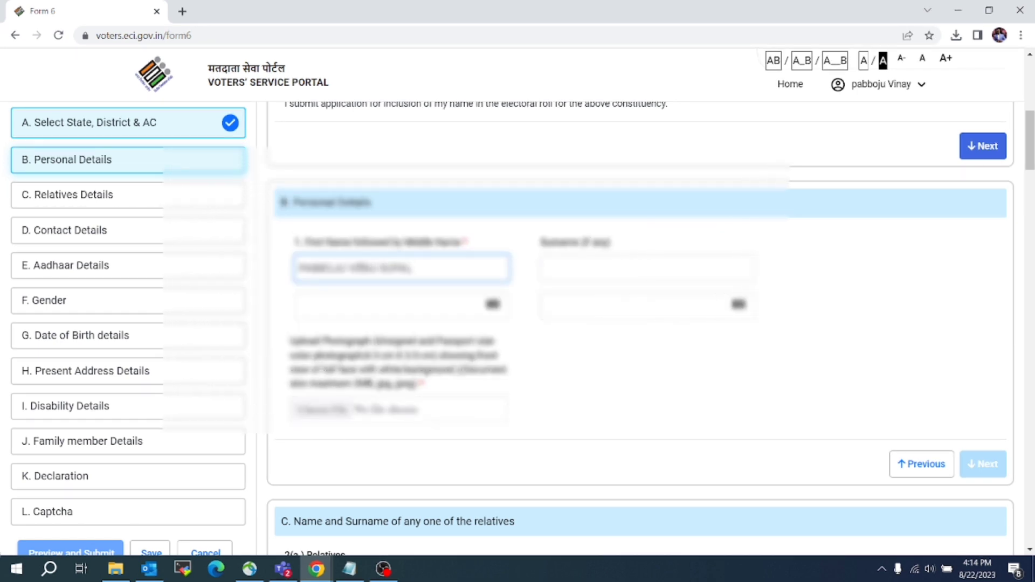
# - Upload the photograph 3 - Copy.jpg and save the crop
pyautogui.click(321, 410)
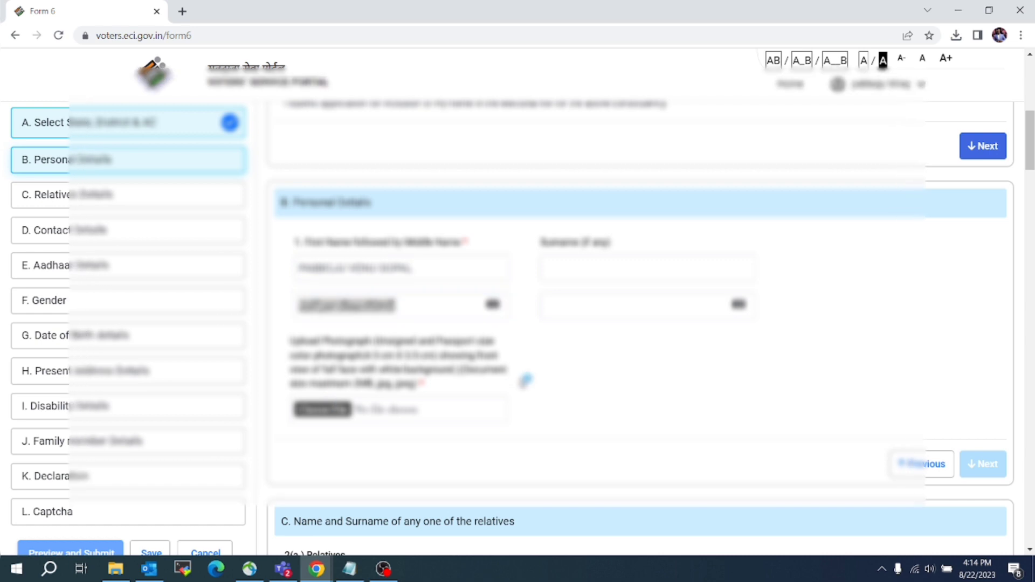
pyautogui.press('Return')
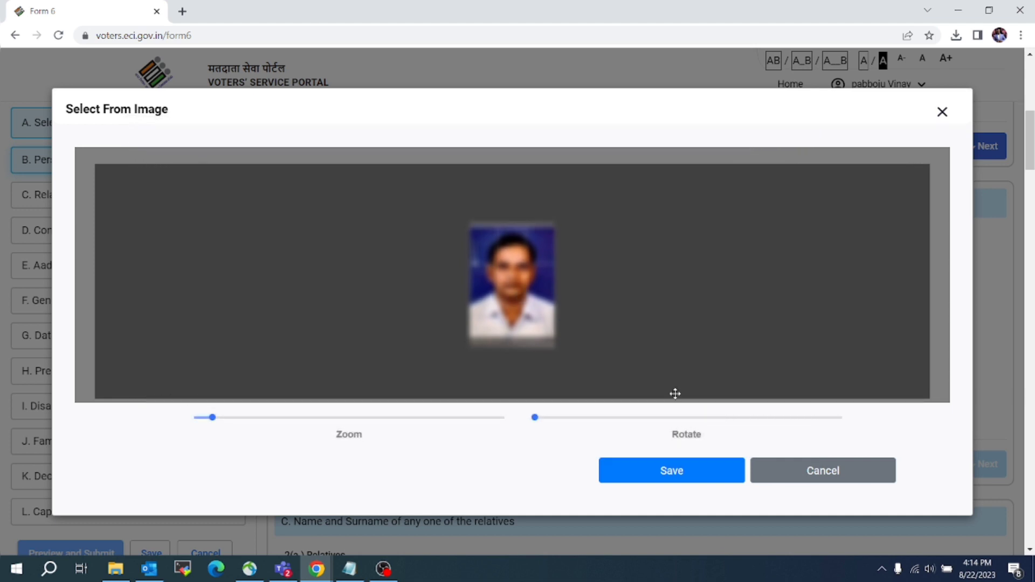
pyautogui.click(671, 473)
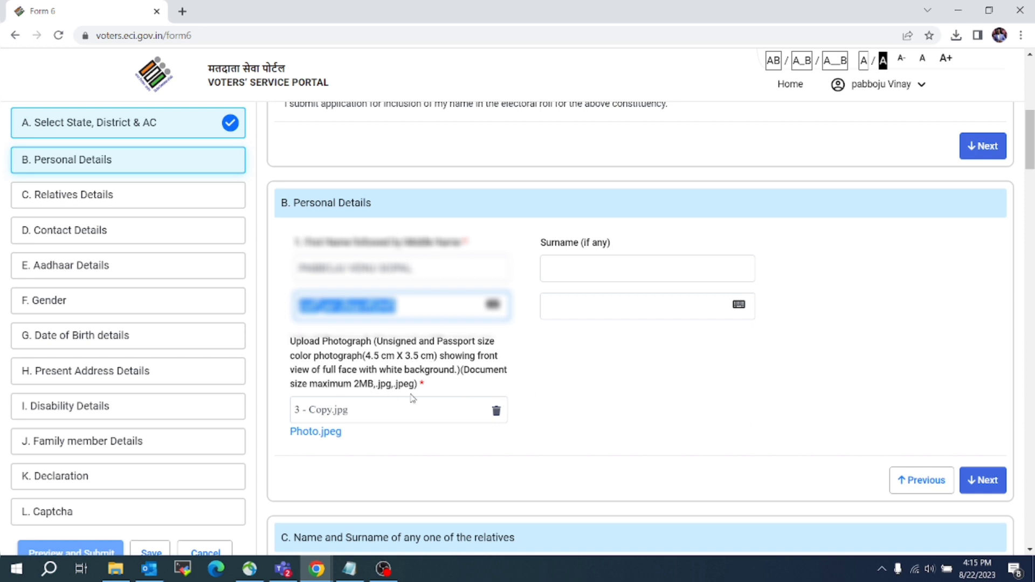
# - Enter the wife's name as the relative, letting the regional-language name auto-fill, and continue
pyautogui.click(982, 480)
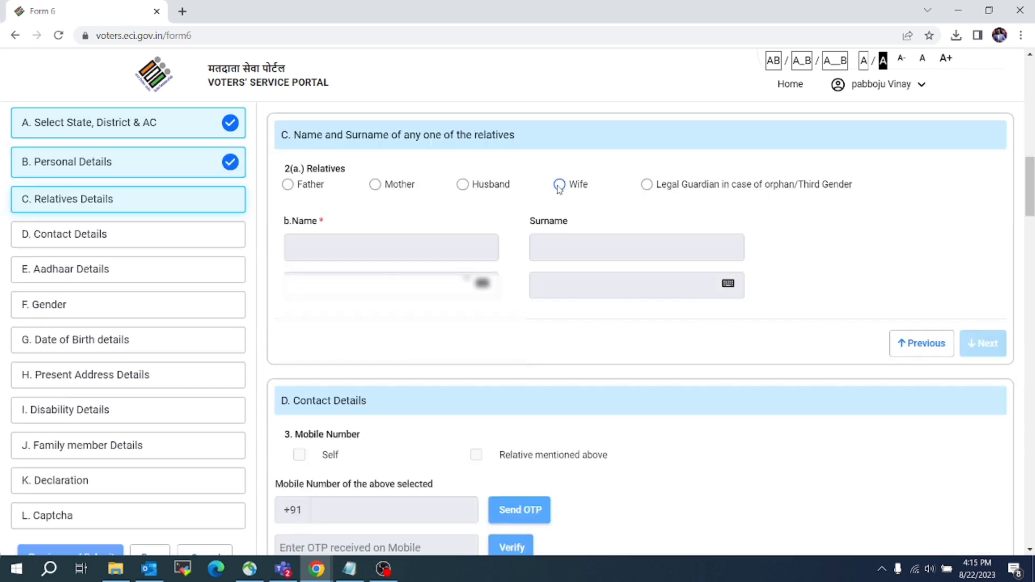
pyautogui.scroll(12, 469, 267)
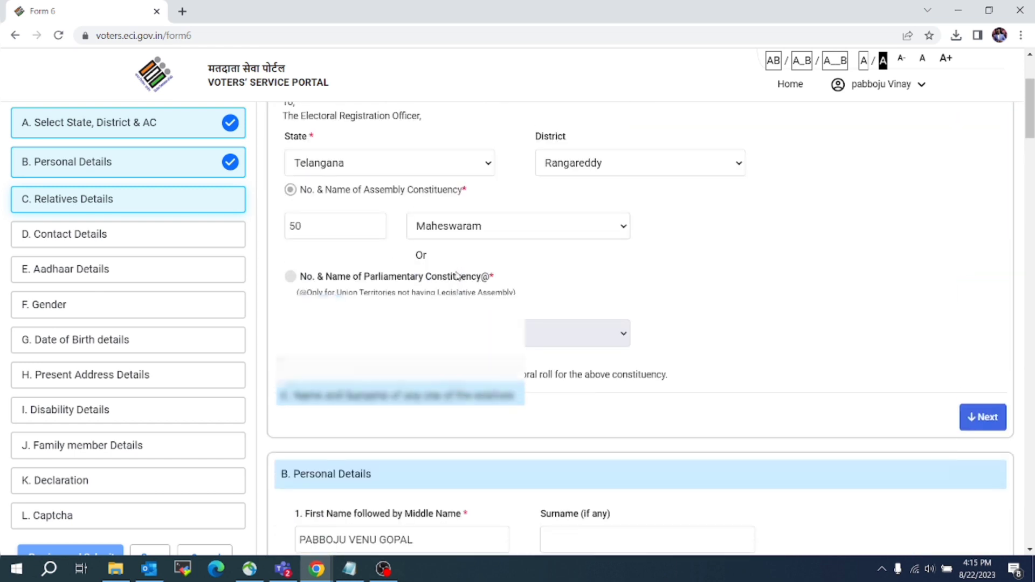
pyautogui.scroll(-7, 456, 277)
pyautogui.click(366, 308)
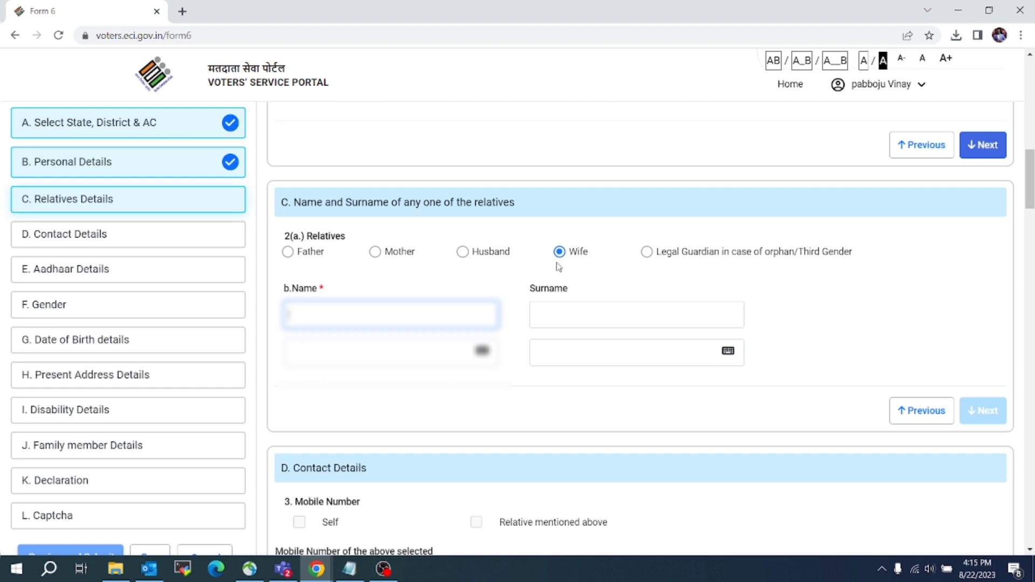
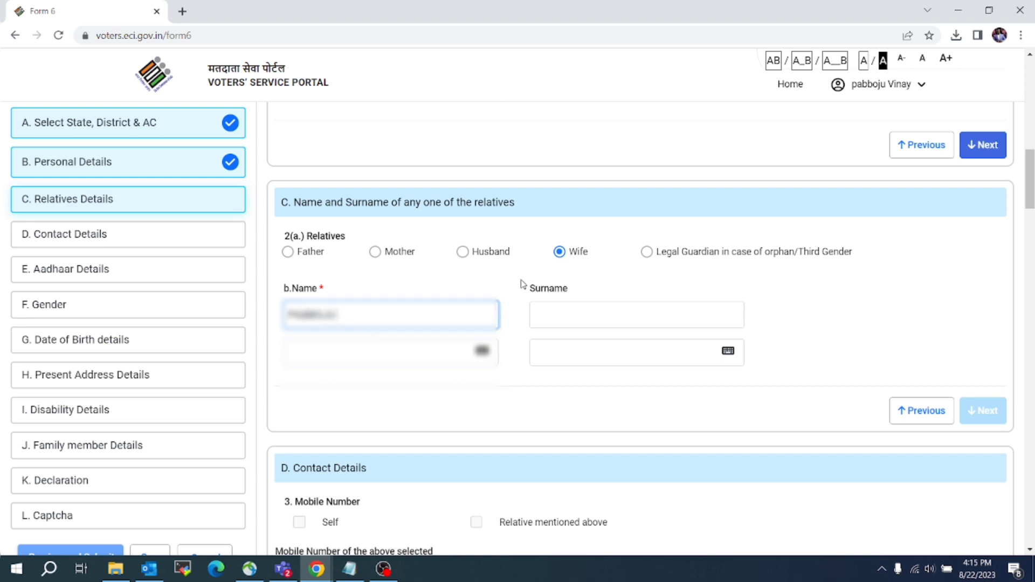
pyautogui.write('ravan')
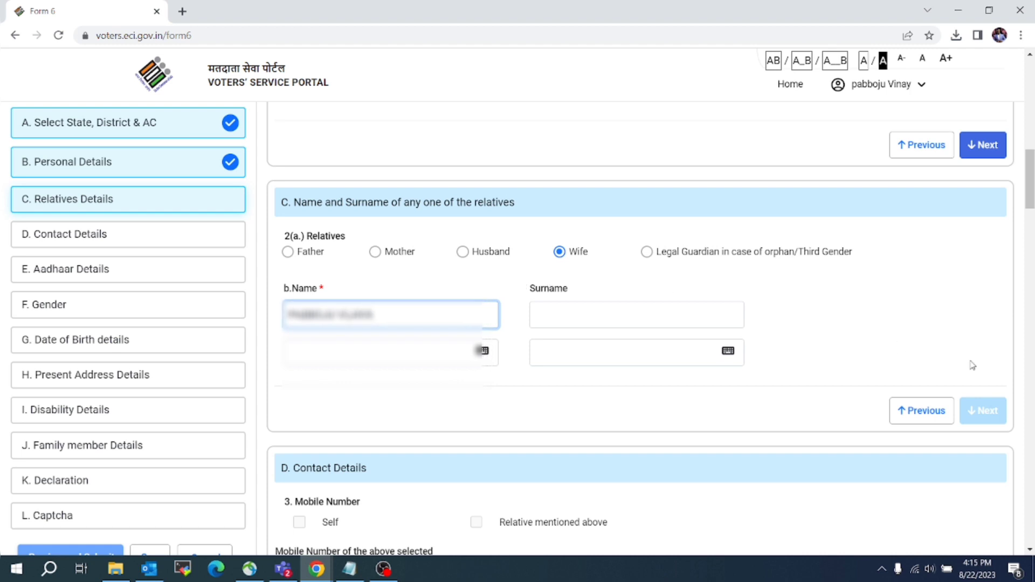
pyautogui.press('Tab')
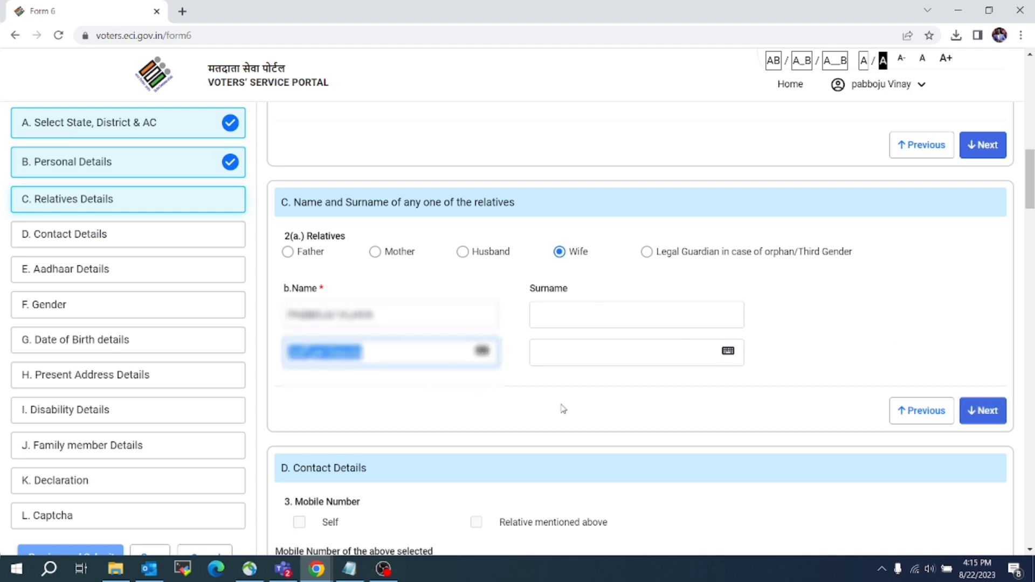
pyautogui.click(991, 414)
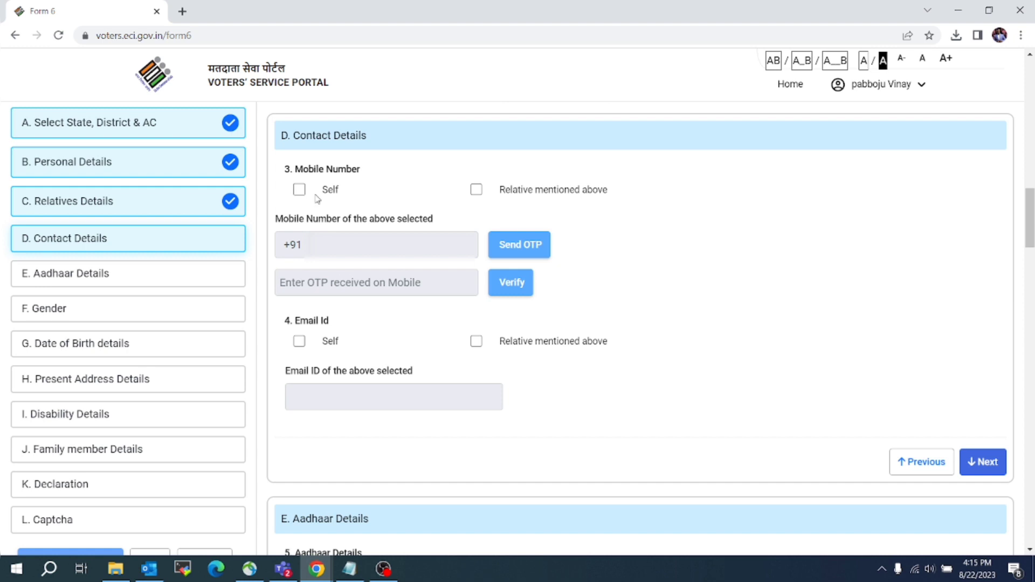
# - Choose the relative's mobile number option, enter the number and request an OTP
pyautogui.click(300, 189)
pyautogui.click(300, 189)
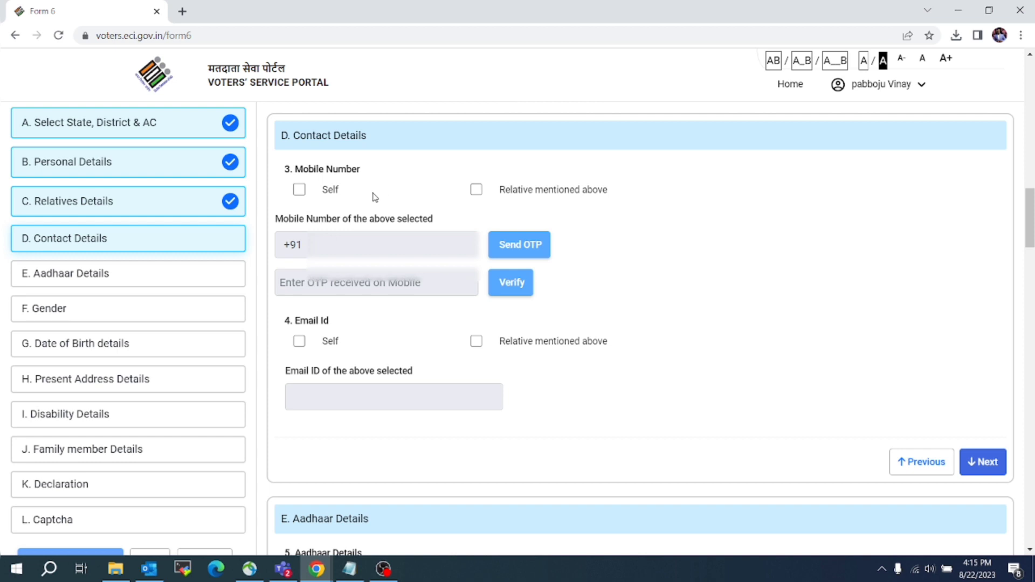
pyautogui.click(477, 191)
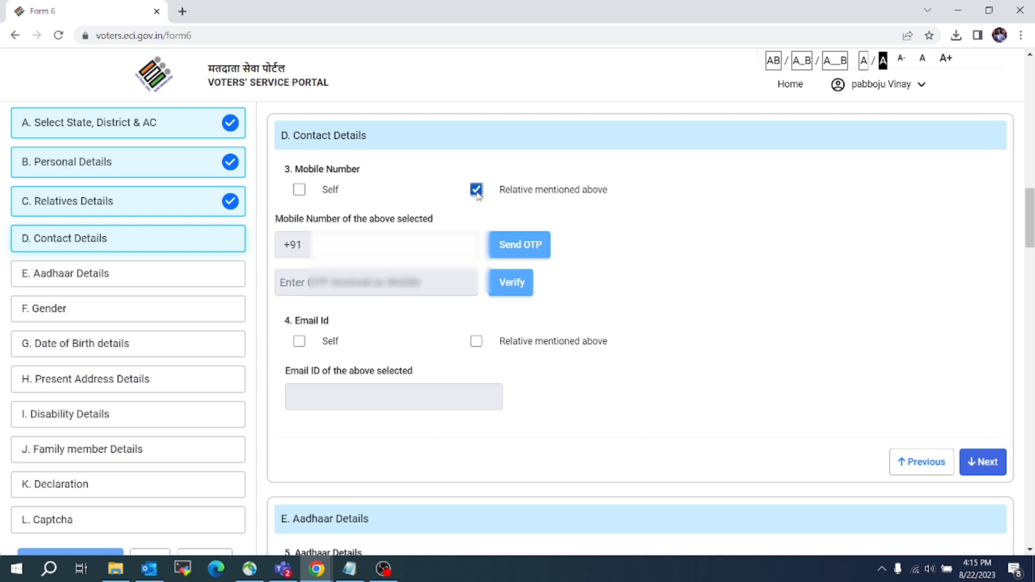
pyautogui.click(372, 246)
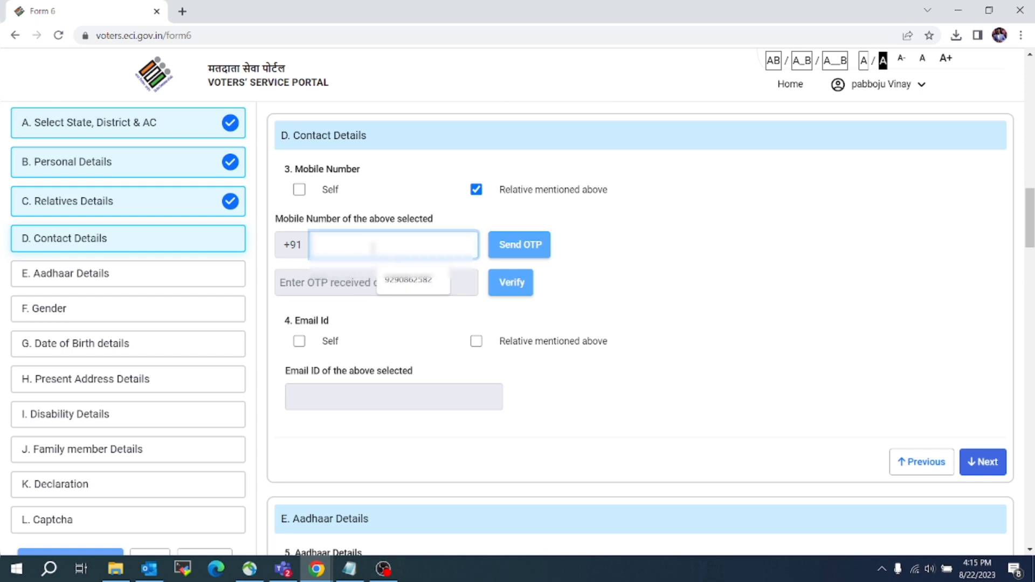
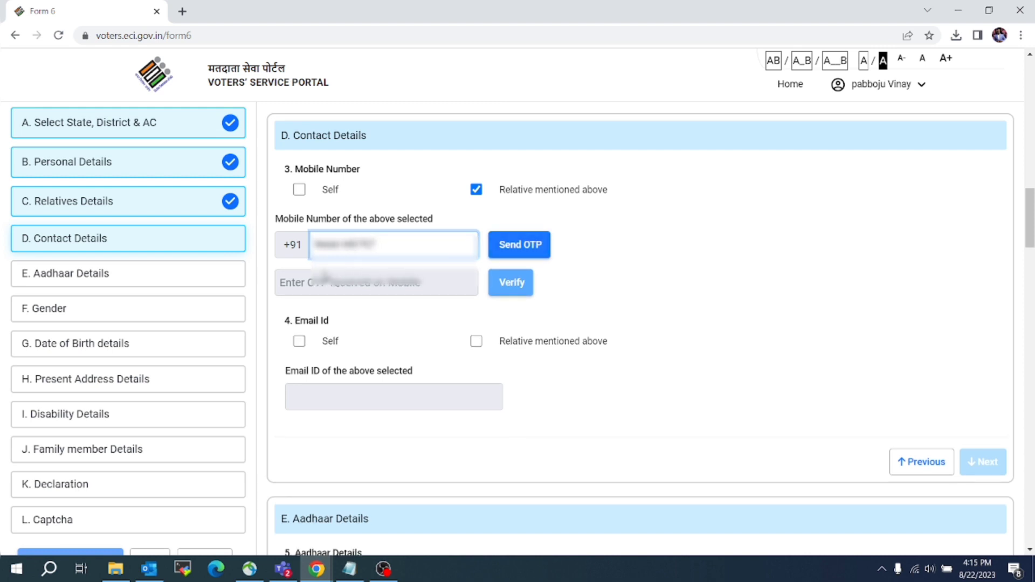
pyautogui.click(519, 253)
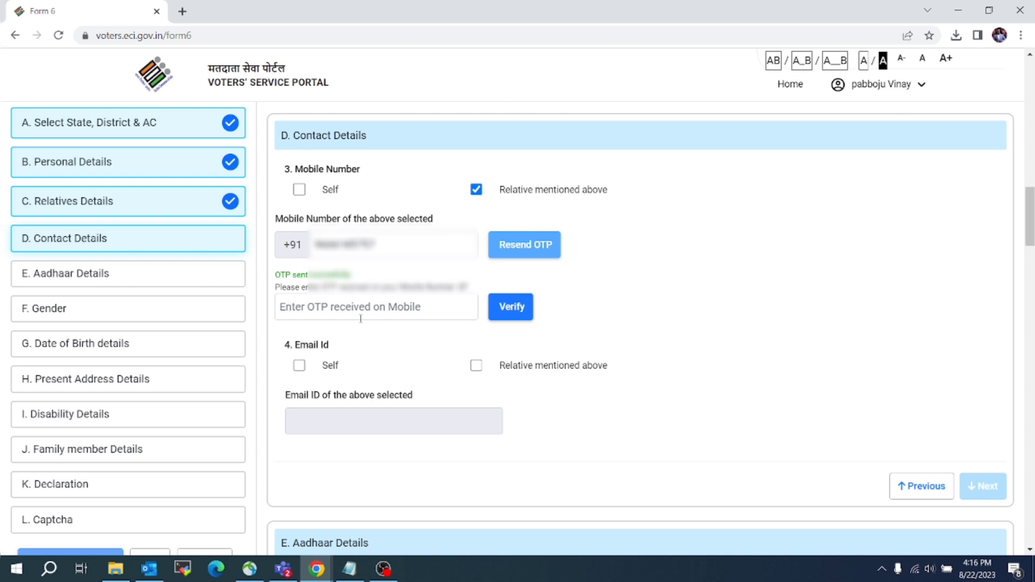
# - Enter and verify the mobile OTP, then continue to Aadhaar Details
pyautogui.click(369, 310)
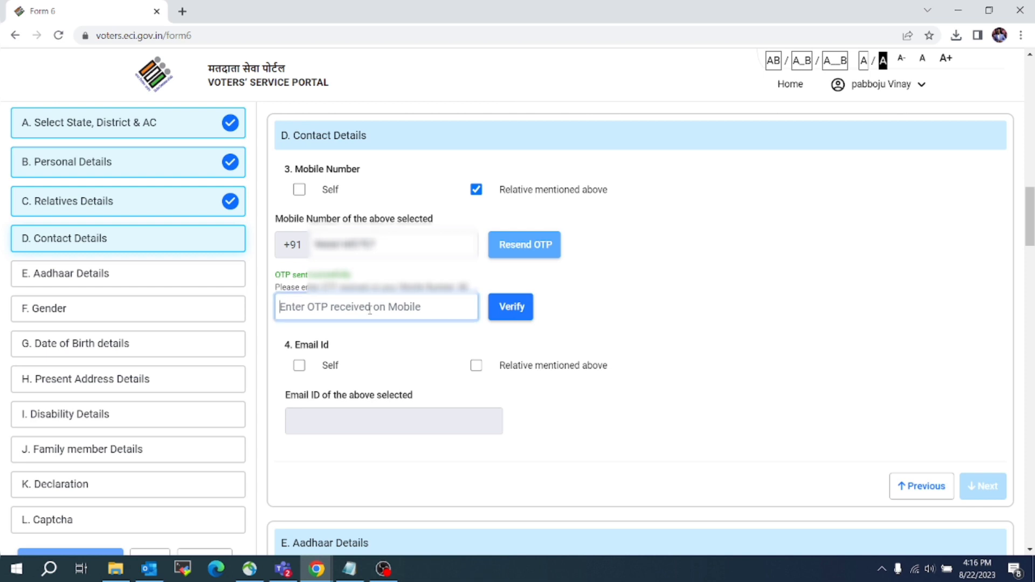
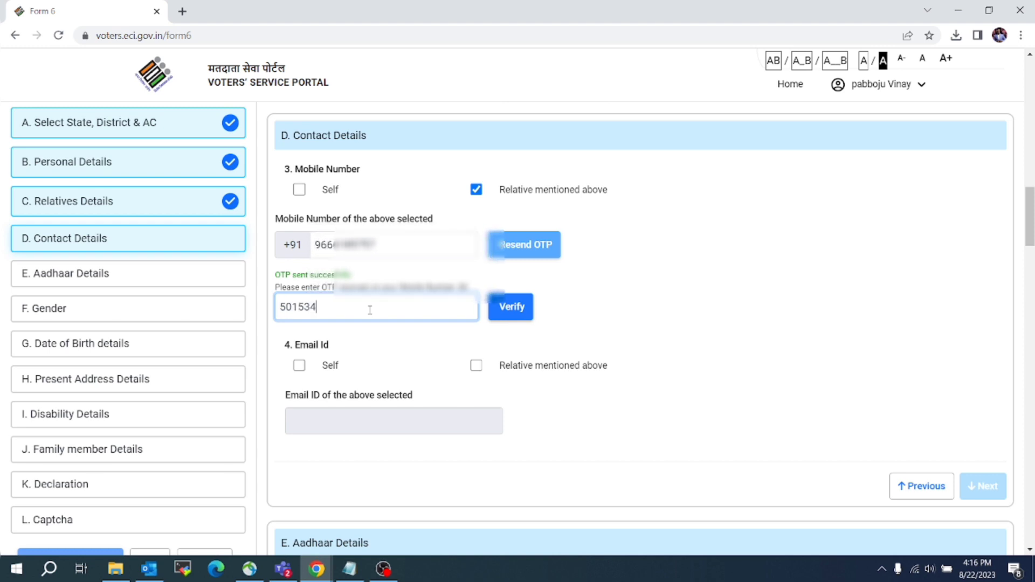
pyautogui.click(516, 303)
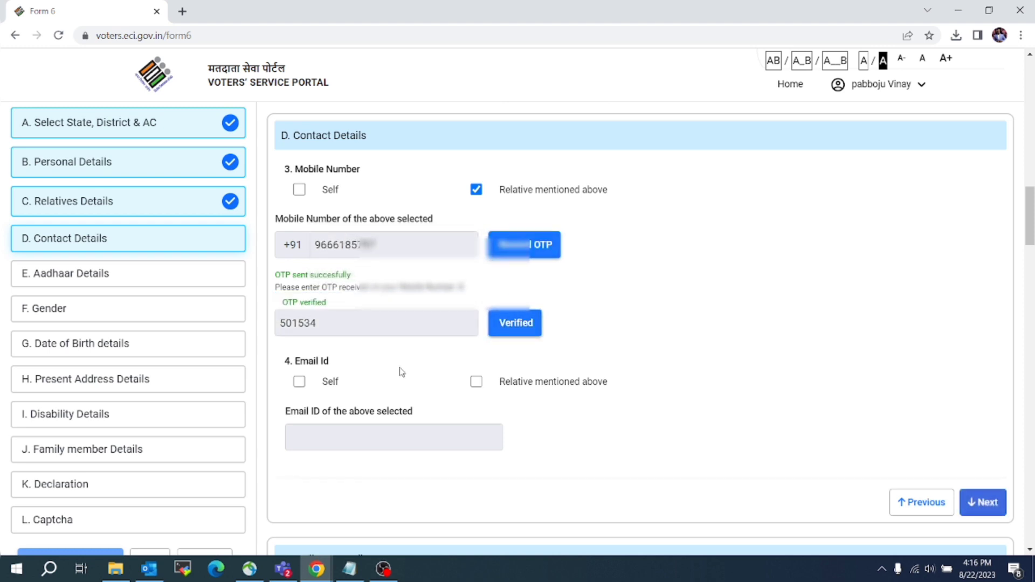
pyautogui.click(982, 507)
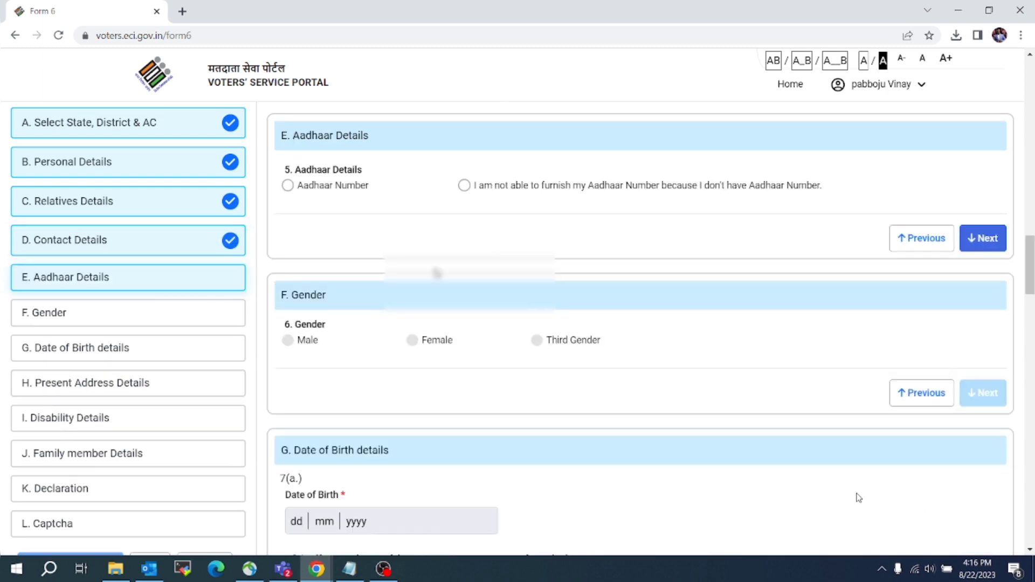
# - Choose to provide Aadhaar, enter the 12-digit Aadhaar number, and proceed to Gender
pyautogui.click(288, 185)
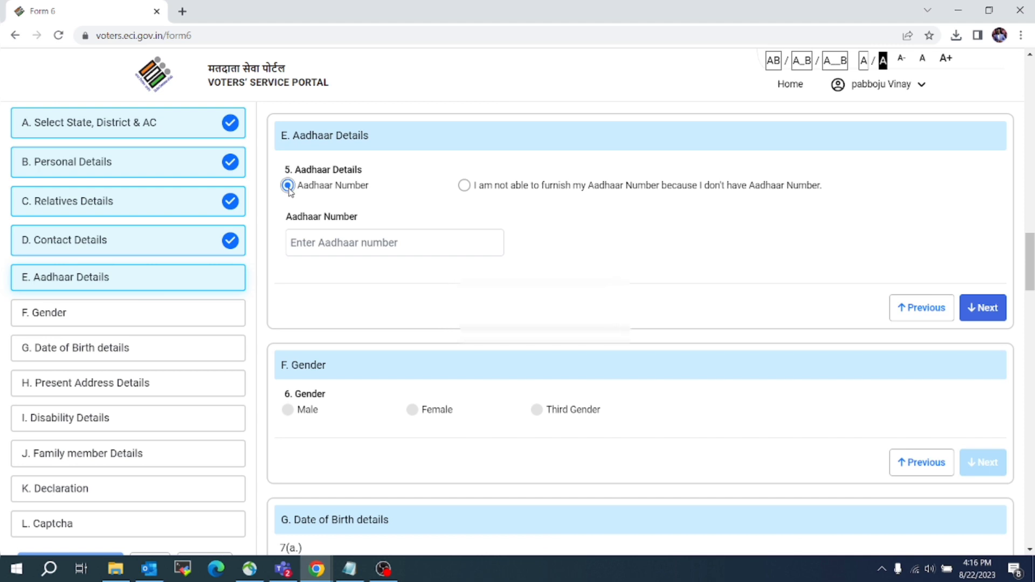
pyautogui.click(406, 250)
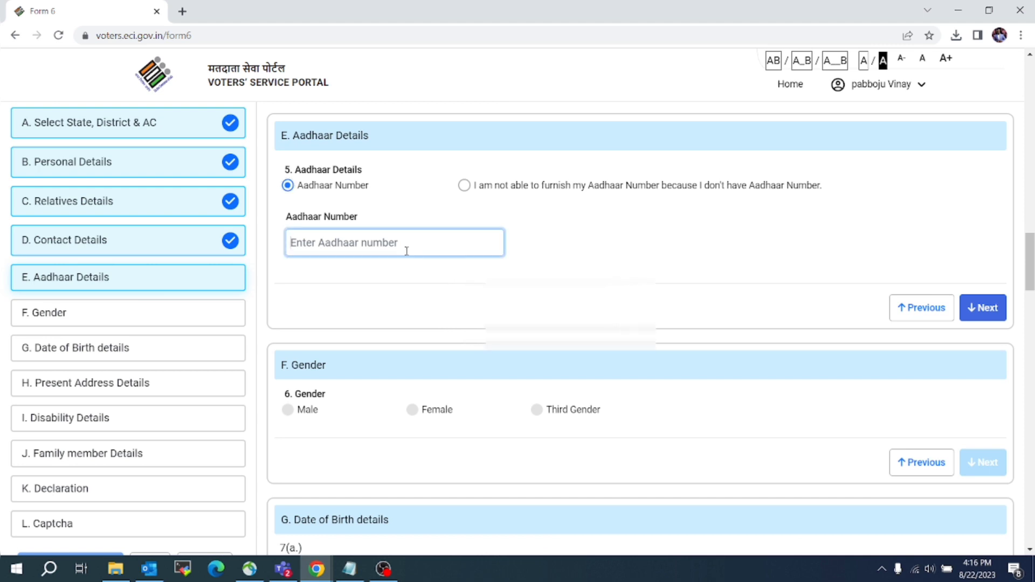
pyautogui.write('1234')
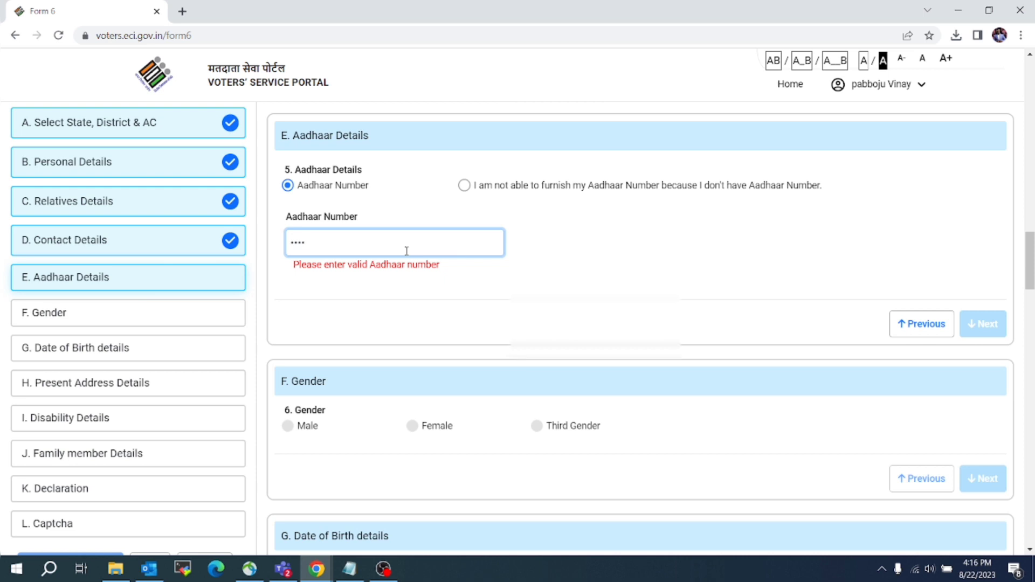
pyautogui.write('56')
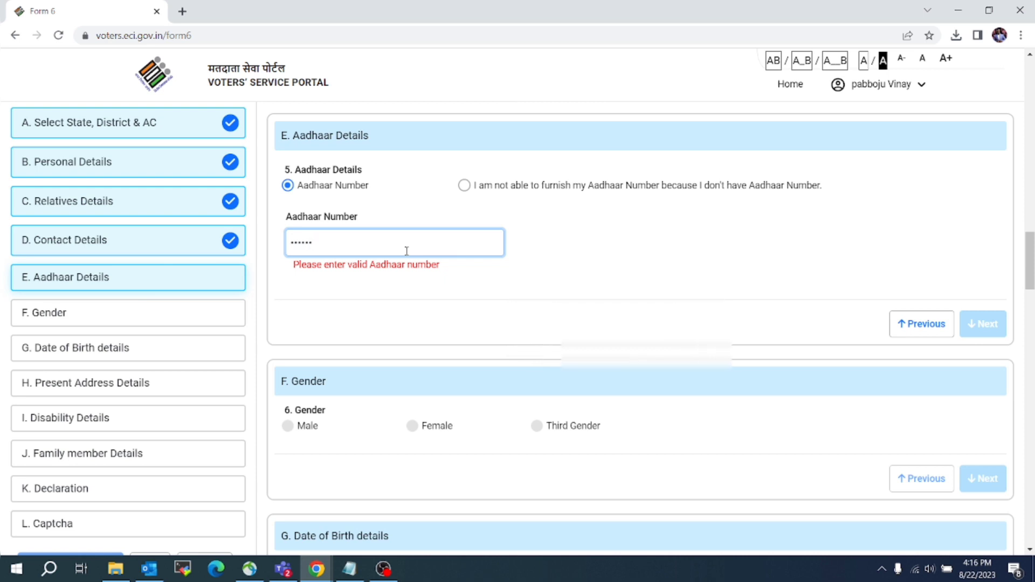
pyautogui.write('789012')
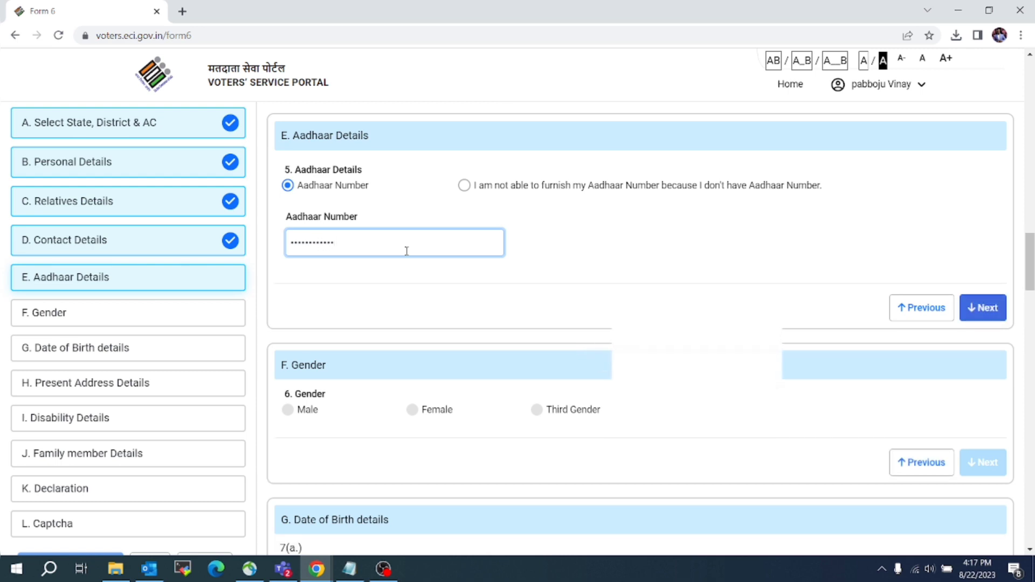
pyautogui.scroll(1, 426, 251)
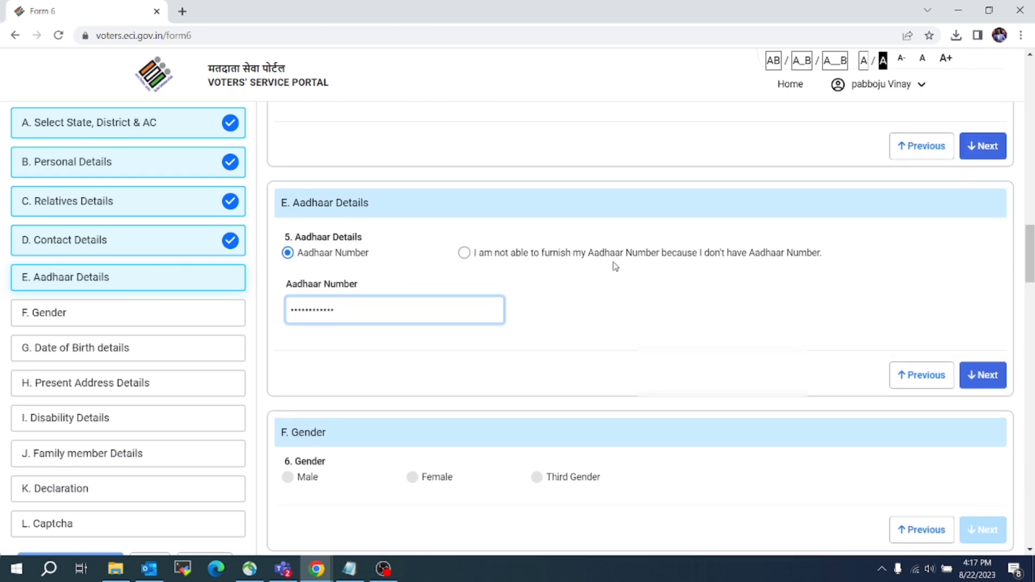
pyautogui.click(990, 385)
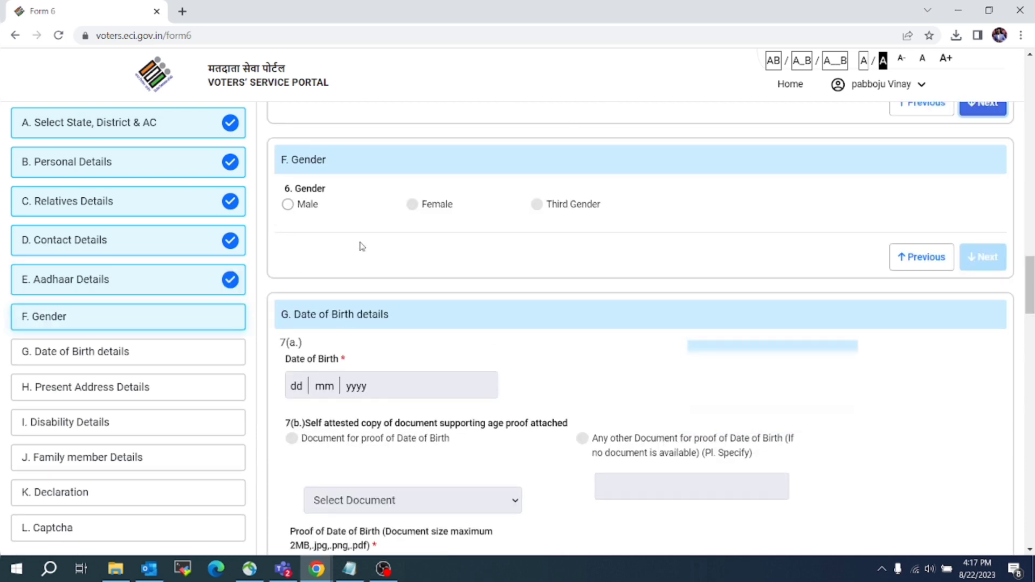
pyautogui.scroll(3, 362, 247)
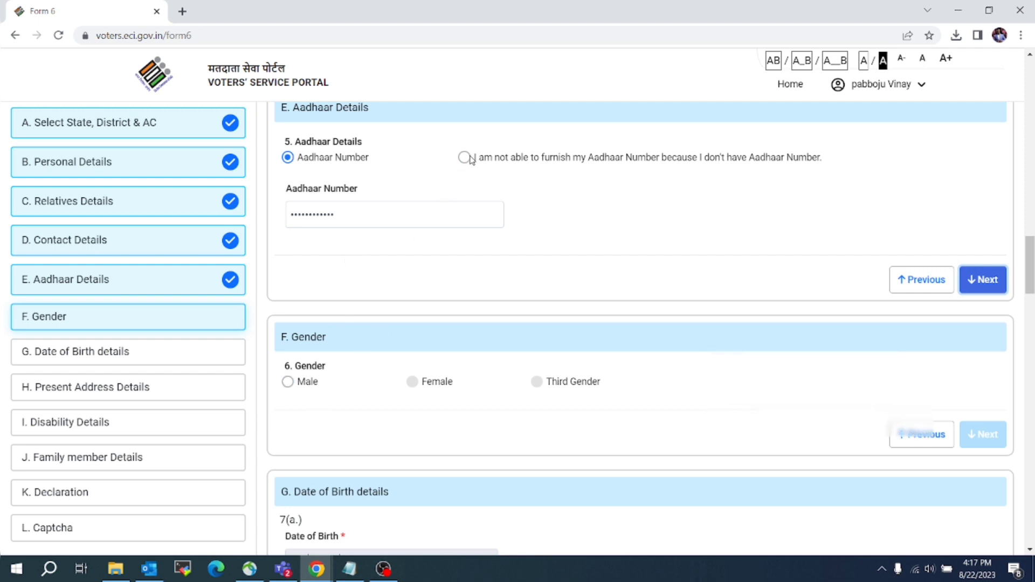
# - Mark gender as Male, then move on to the Date of Birth field
pyautogui.click(983, 280)
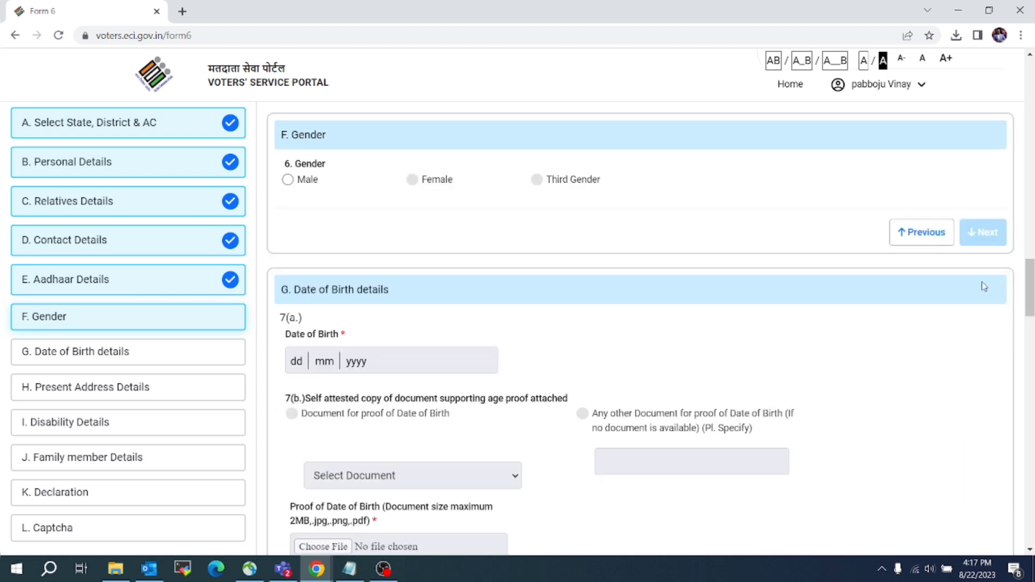
pyautogui.click(288, 184)
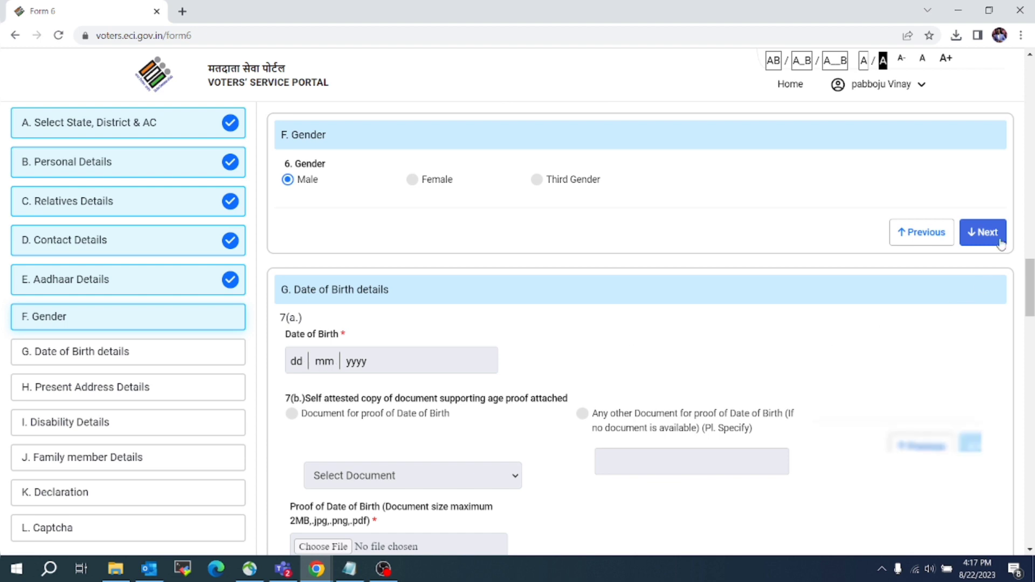
pyautogui.click(986, 232)
pyautogui.click(298, 207)
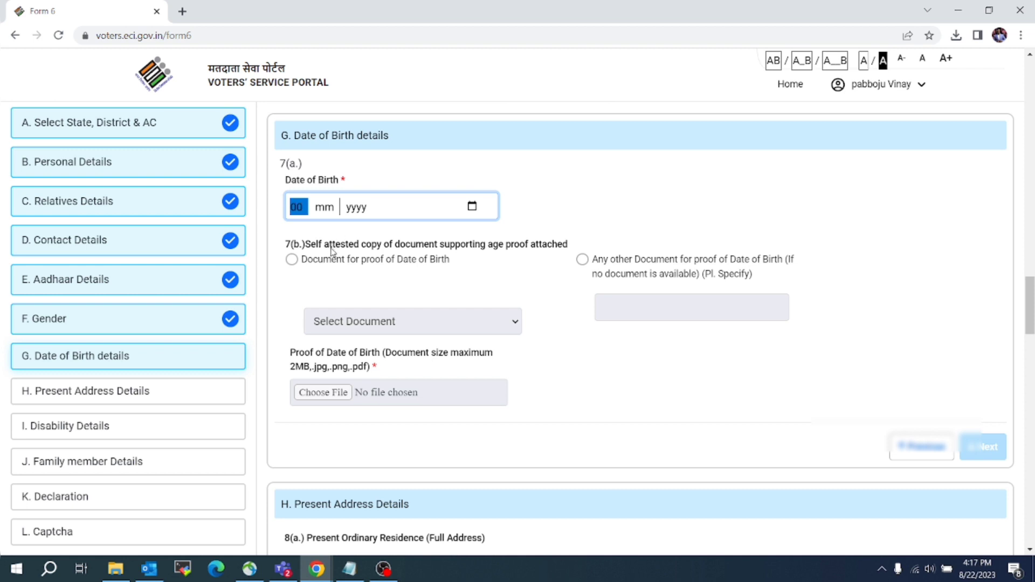
pyautogui.write('07')
pyautogui.press('Tab')
pyautogui.click(325, 207)
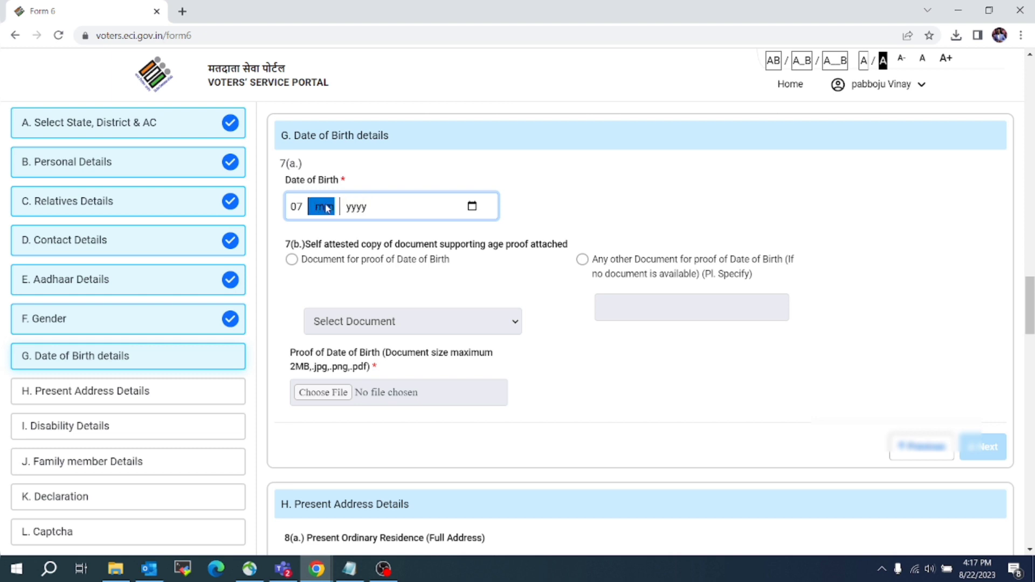
pyautogui.write('07')
pyautogui.hotkey('shift', 'Tab')
pyautogui.hotkey('shift', 'Tab')
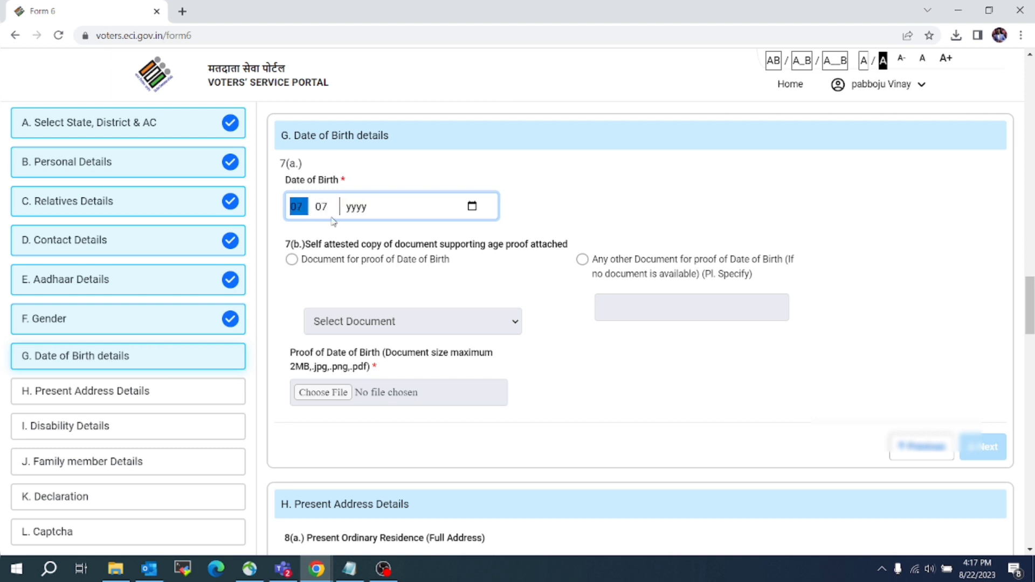
pyautogui.click(364, 214)
pyautogui.write('19')
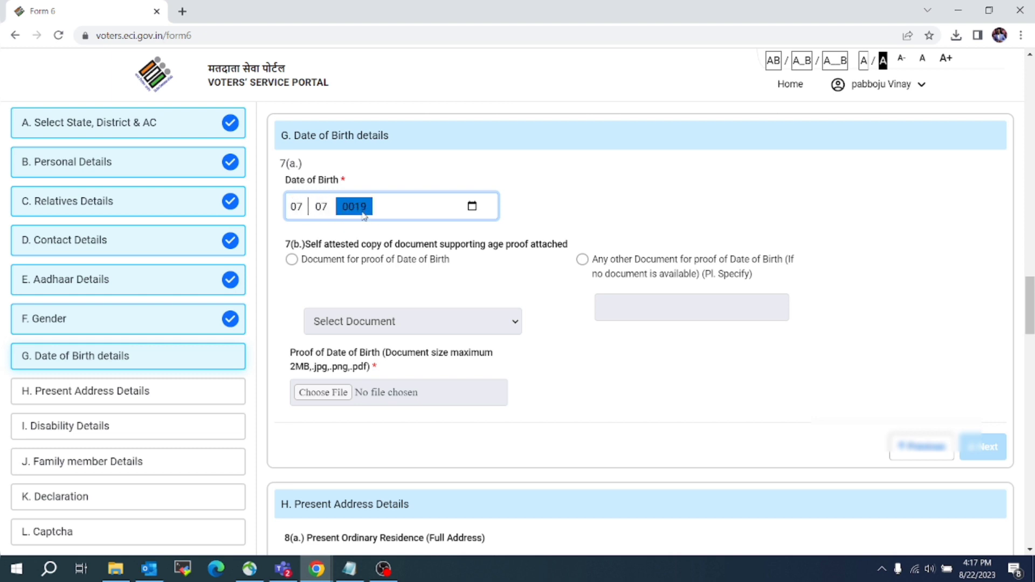
pyautogui.write('60')
# - Attach Aadhaar Card file 3.jpg as date-of-birth proof and continue to Present Address
pyautogui.click(291, 259)
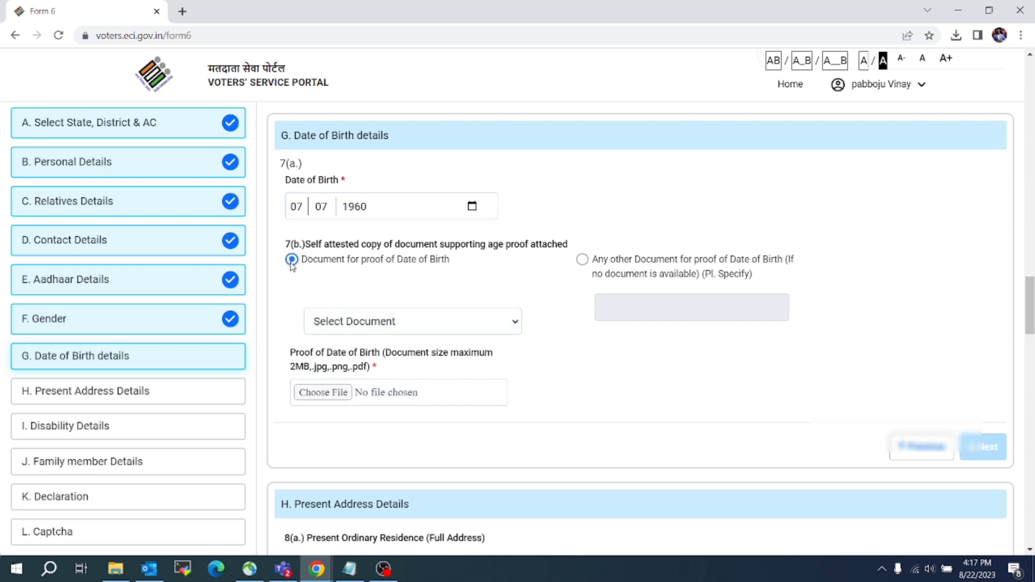
pyautogui.click(389, 321)
pyautogui.click(345, 367)
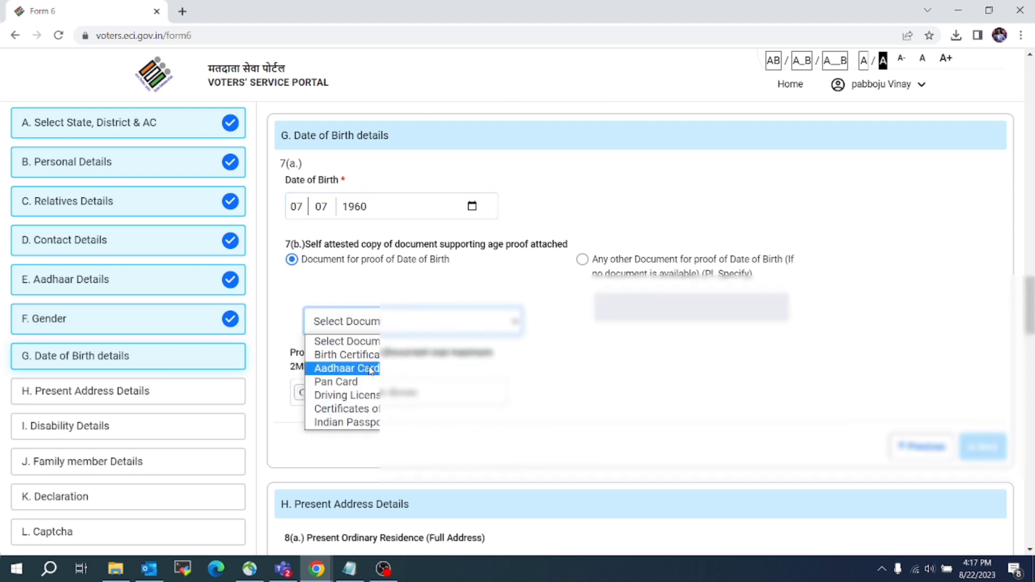
pyautogui.click(384, 390)
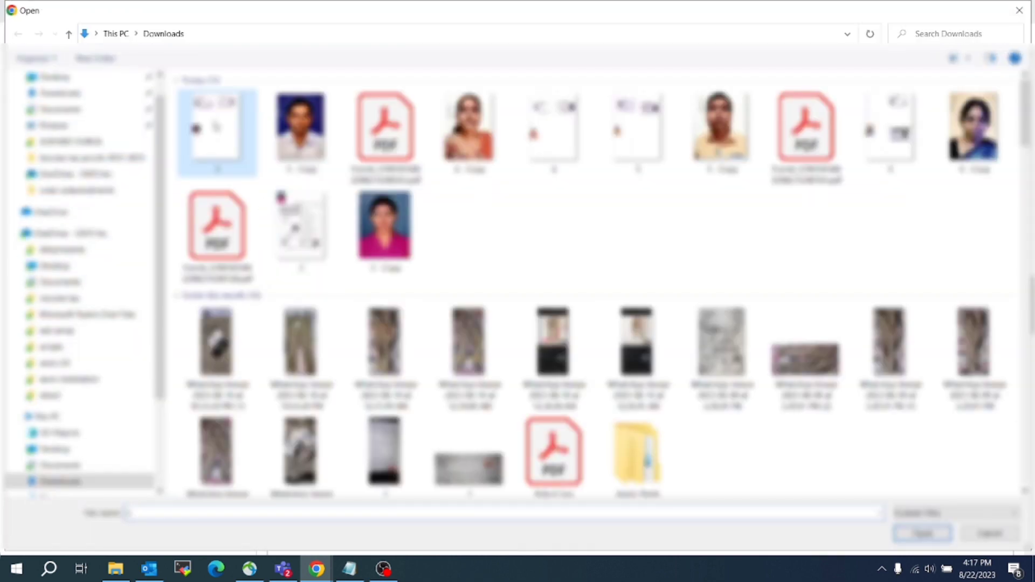
pyautogui.click(925, 535)
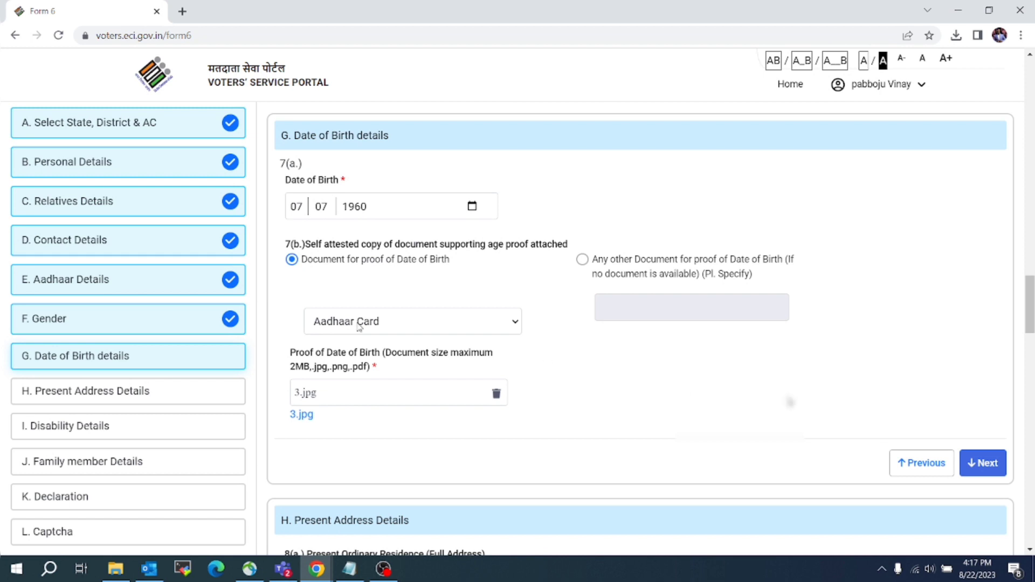
pyautogui.click(983, 463)
pyautogui.click(355, 212)
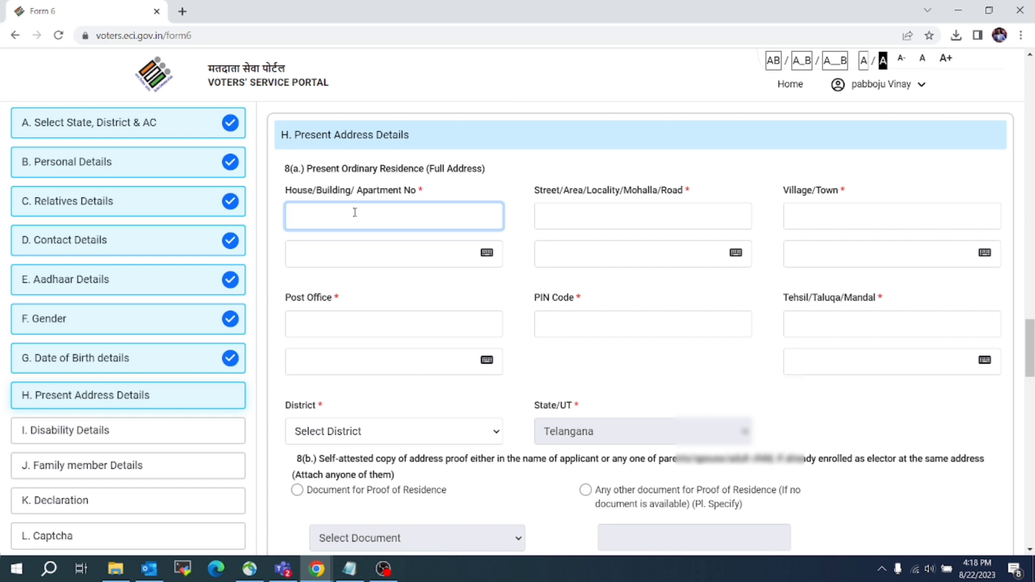
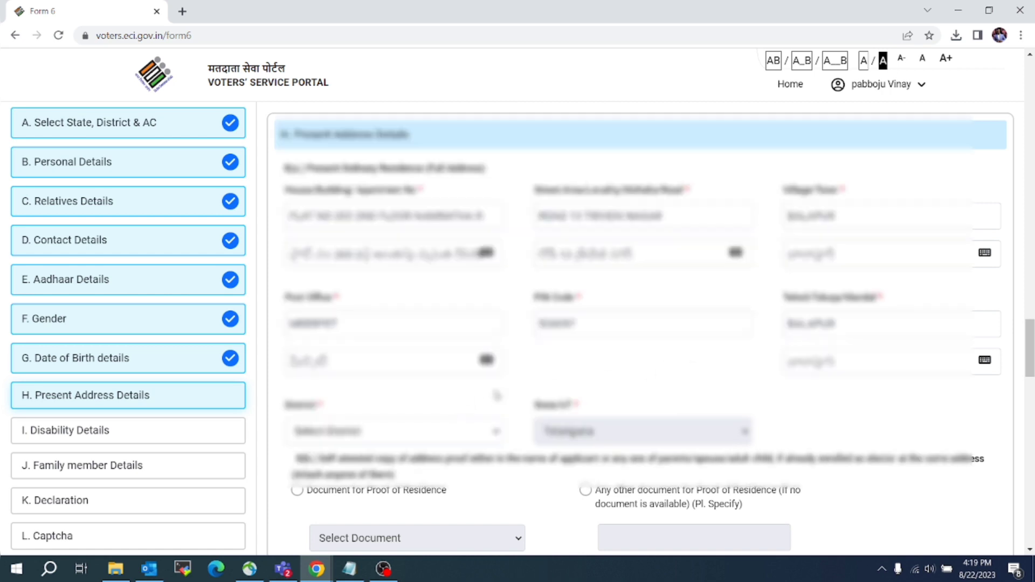
# - Enter the house number, pick the applicant's district, and choose document as residence proof
pyautogui.scroll(-2, 440, 373)
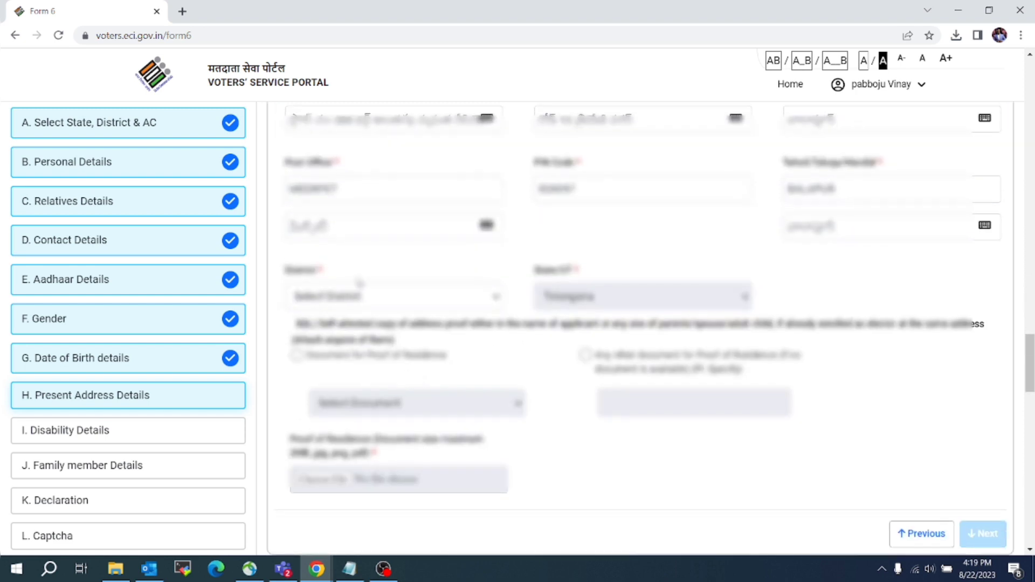
pyautogui.click(360, 295)
pyautogui.click(359, 330)
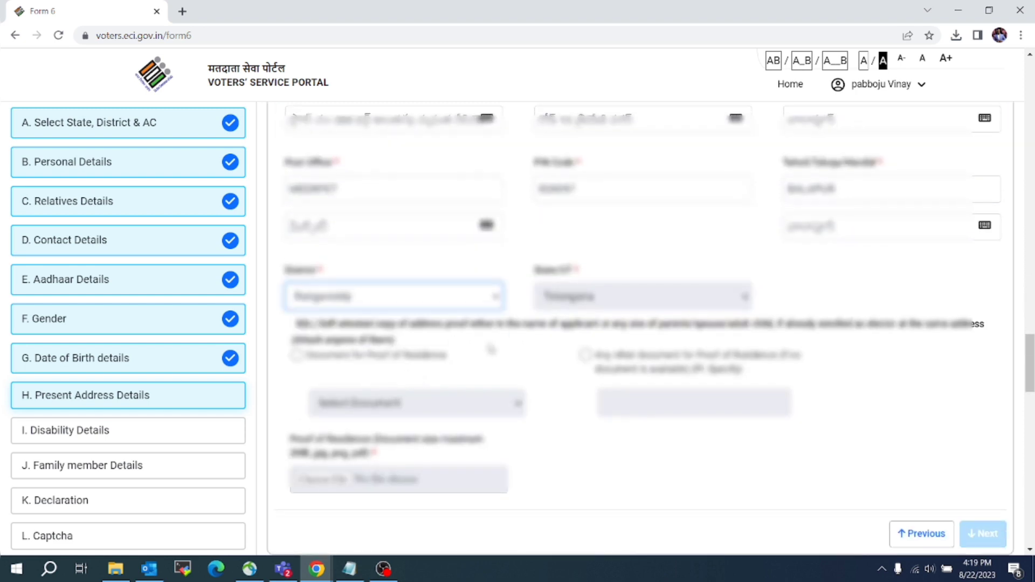
pyautogui.click(297, 355)
# - Set Aadhaar Card with file 3.jpg as residence proof and finish Present Address Details
pyautogui.click(413, 405)
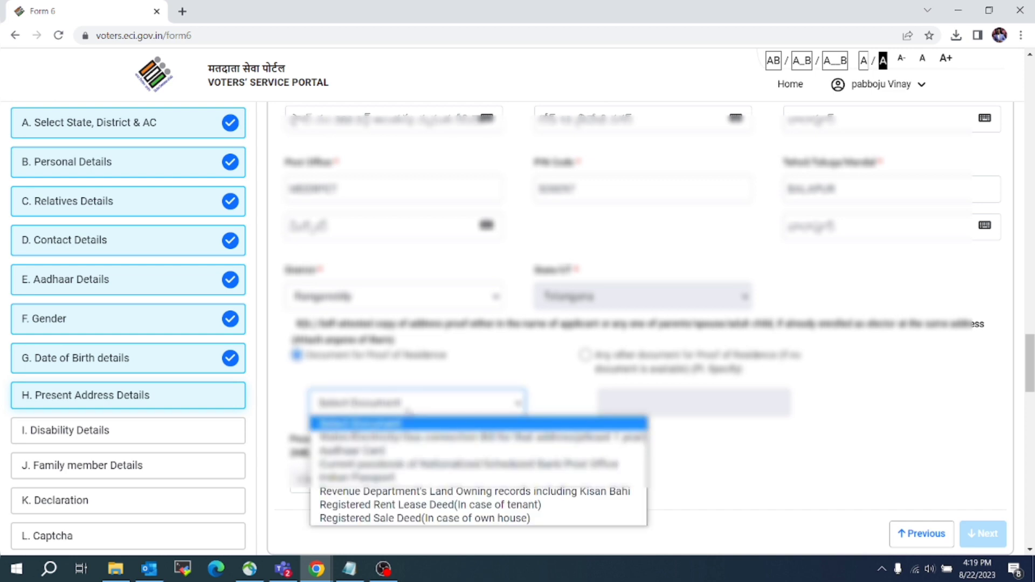
pyautogui.click(350, 451)
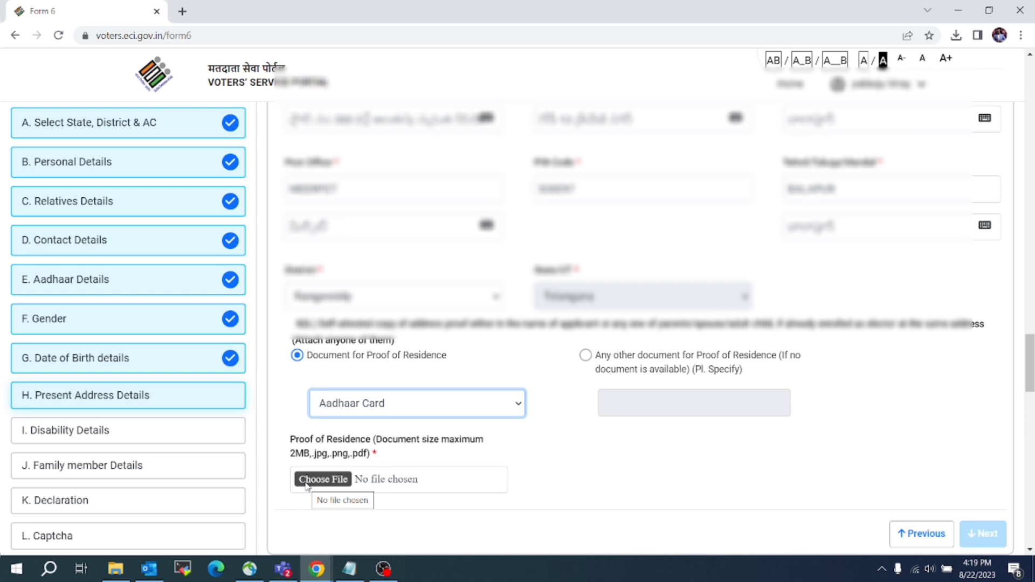
pyautogui.click(308, 480)
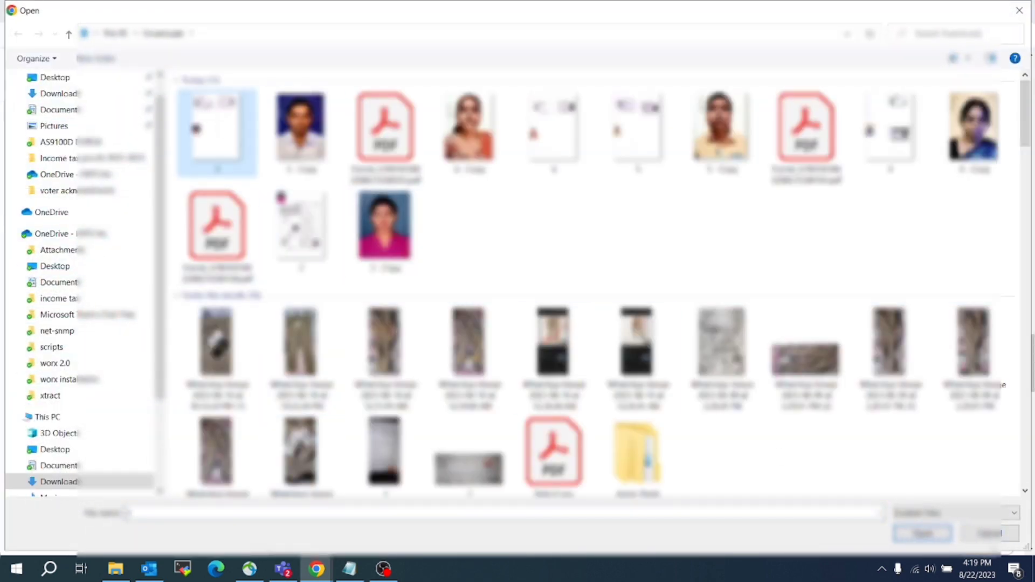
pyautogui.press('Return')
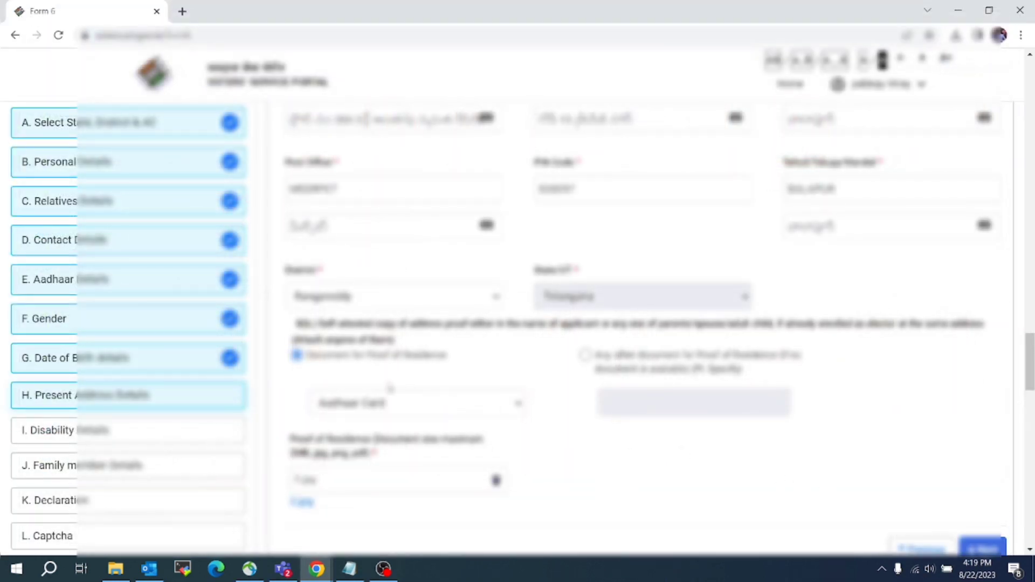
pyautogui.click(473, 410)
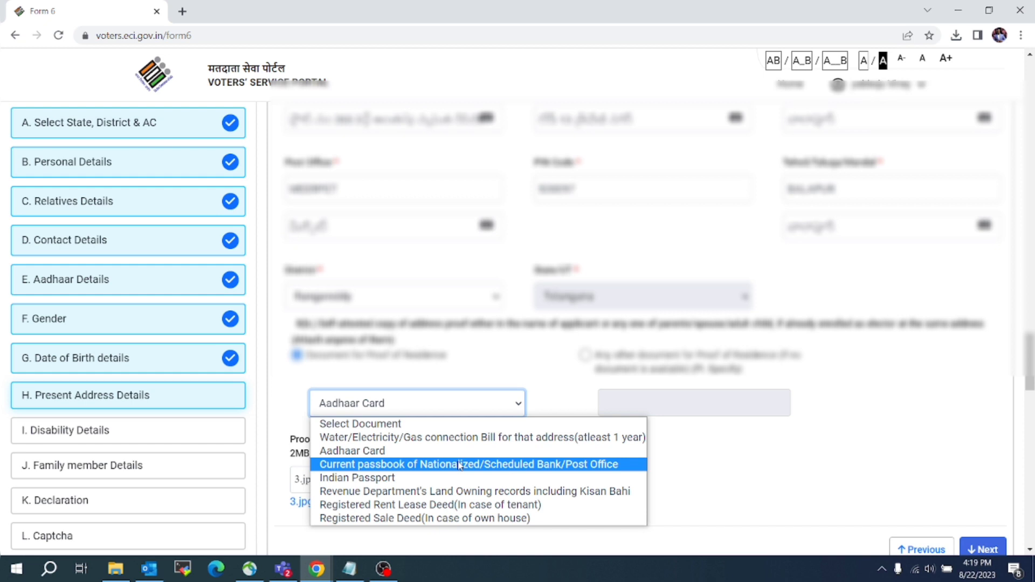
pyautogui.click(460, 465)
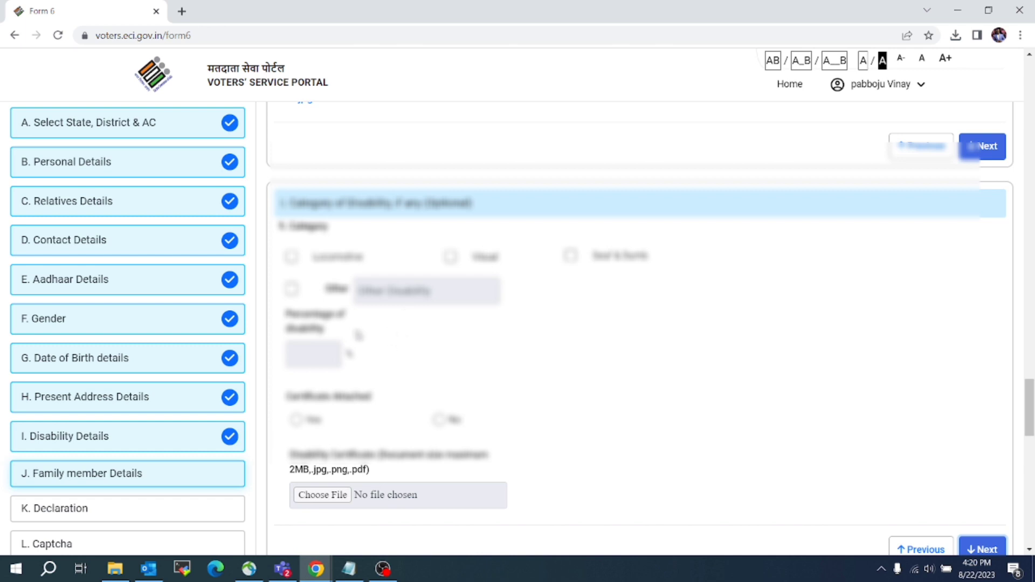
# - Skip Disability Details and leave family member details blank, proceeding to the Declaration
pyautogui.scroll(-2, 331, 395)
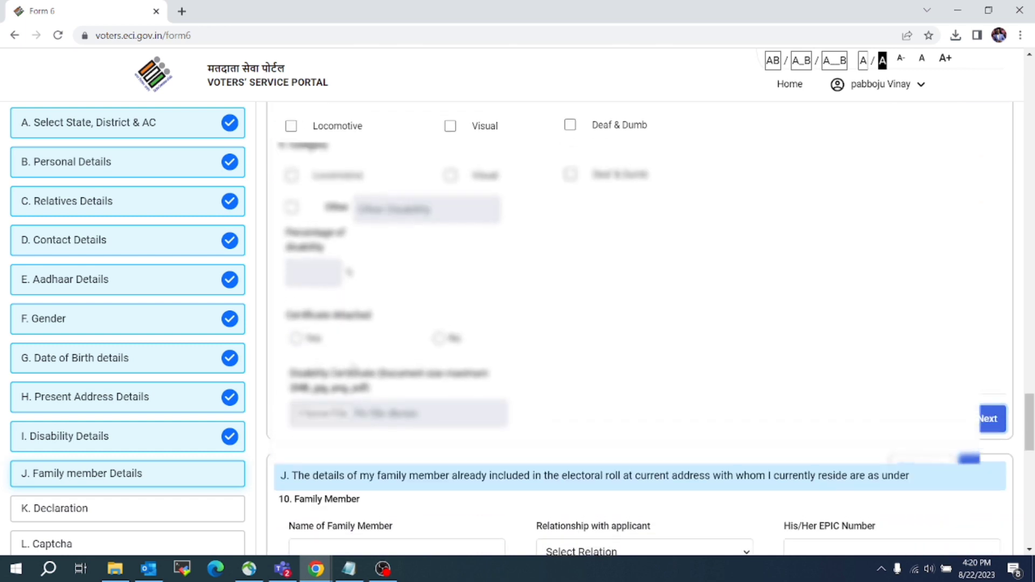
pyautogui.scroll(1, 701, 323)
pyautogui.click(991, 493)
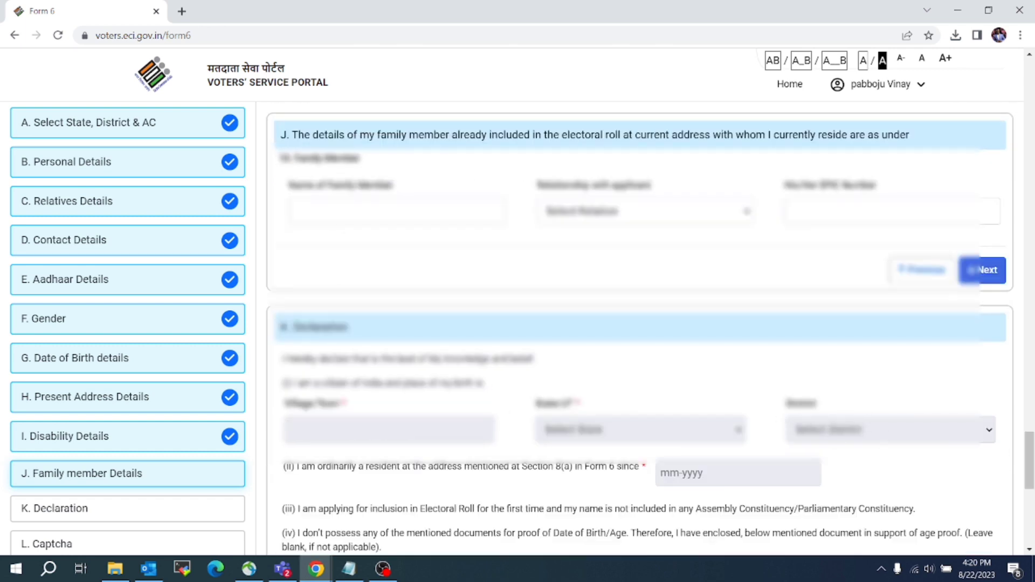
pyautogui.moveTo(292, 151); pyautogui.dragTo(438, 178)
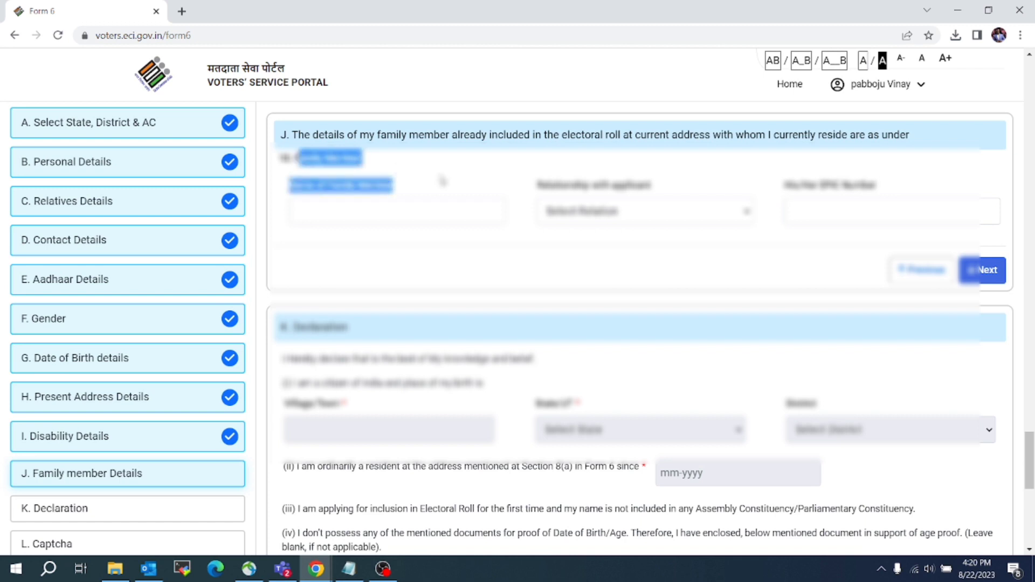
pyautogui.click(539, 231)
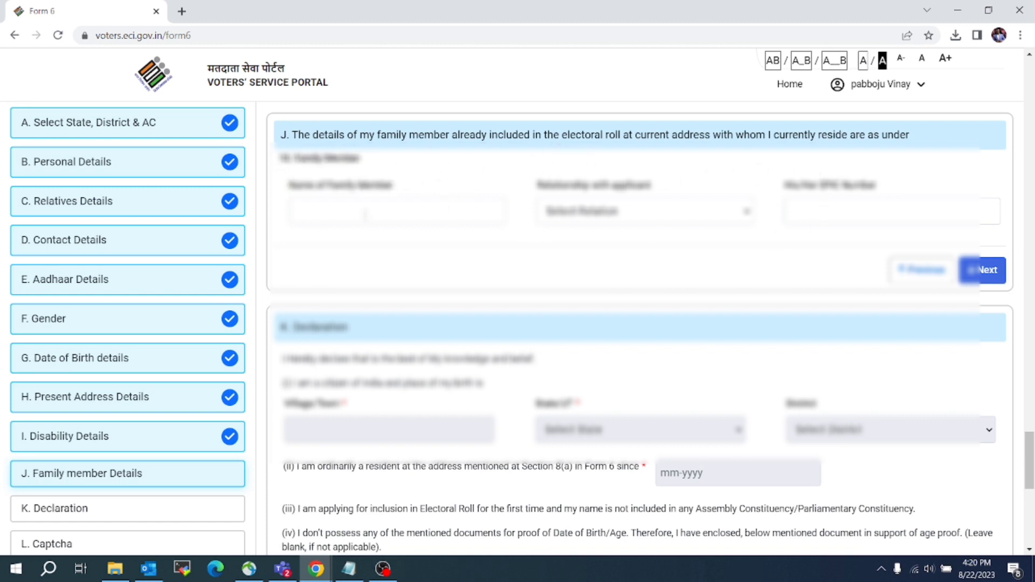
pyautogui.click(601, 219)
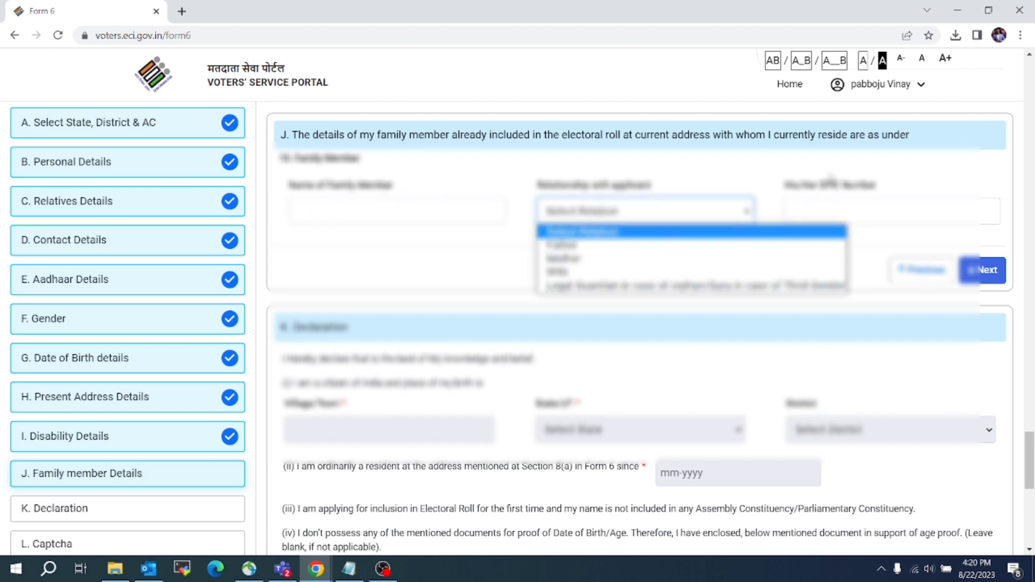
pyautogui.click(820, 195)
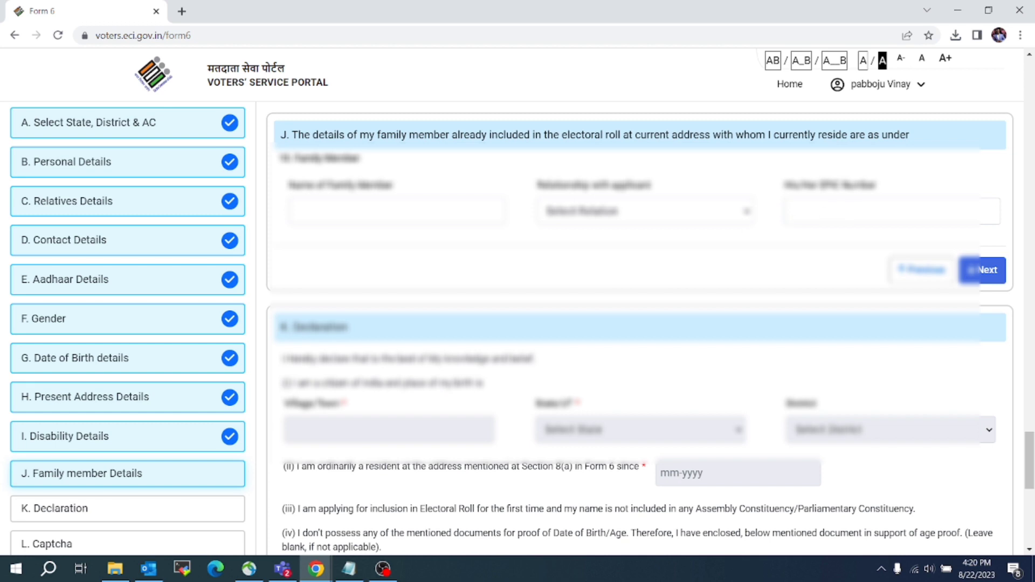
pyautogui.click(1003, 275)
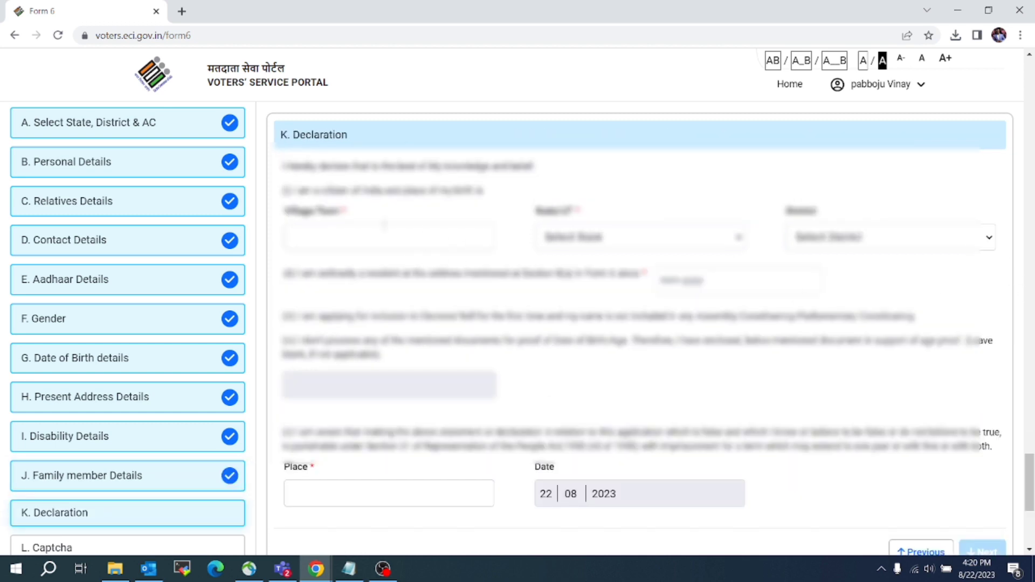
# - Give the birthplace as Hyderabad, Telangana state, Rangareddy district
pyautogui.click(375, 235)
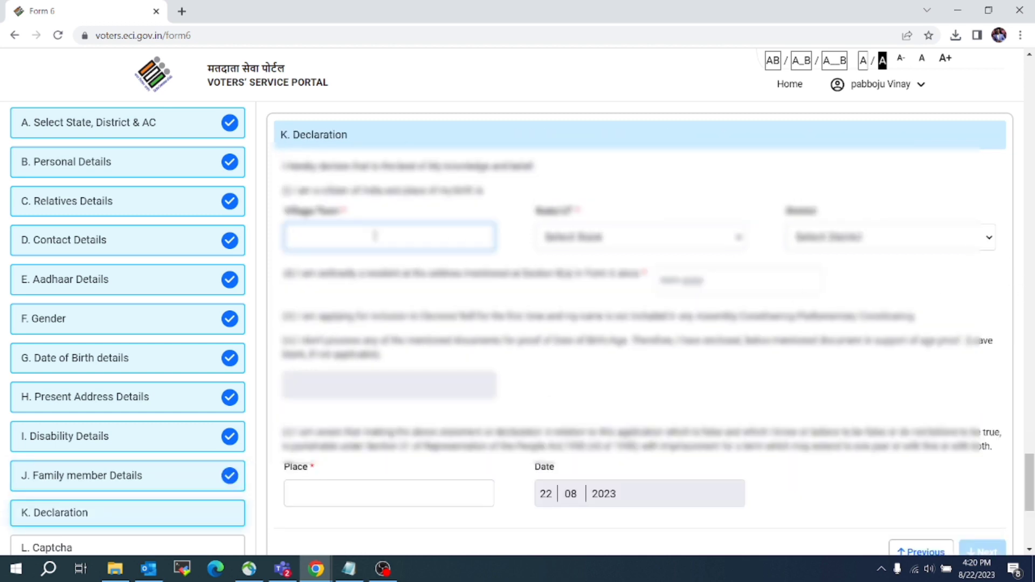
pyautogui.write('Hyderabad')
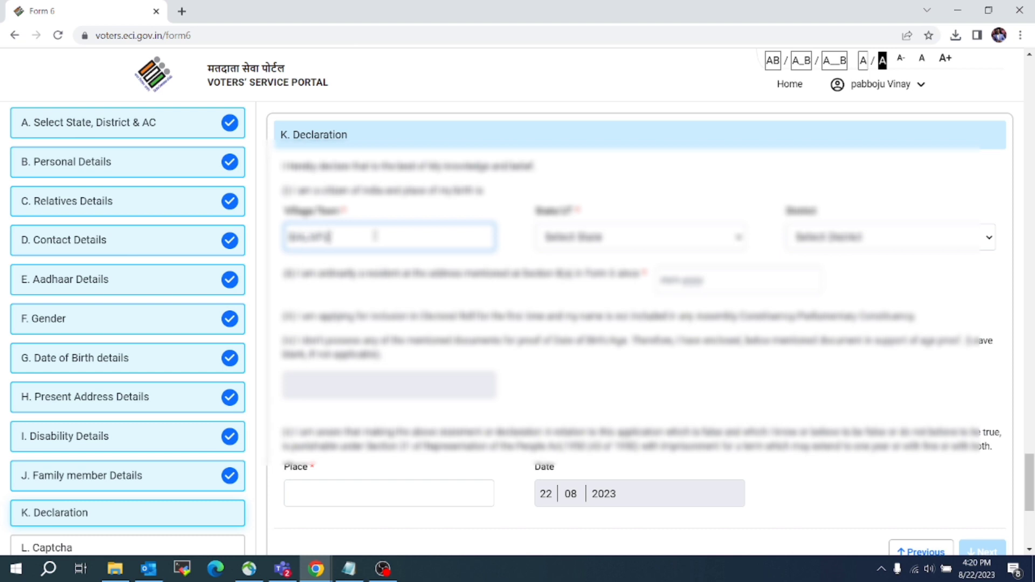
pyautogui.click(550, 237)
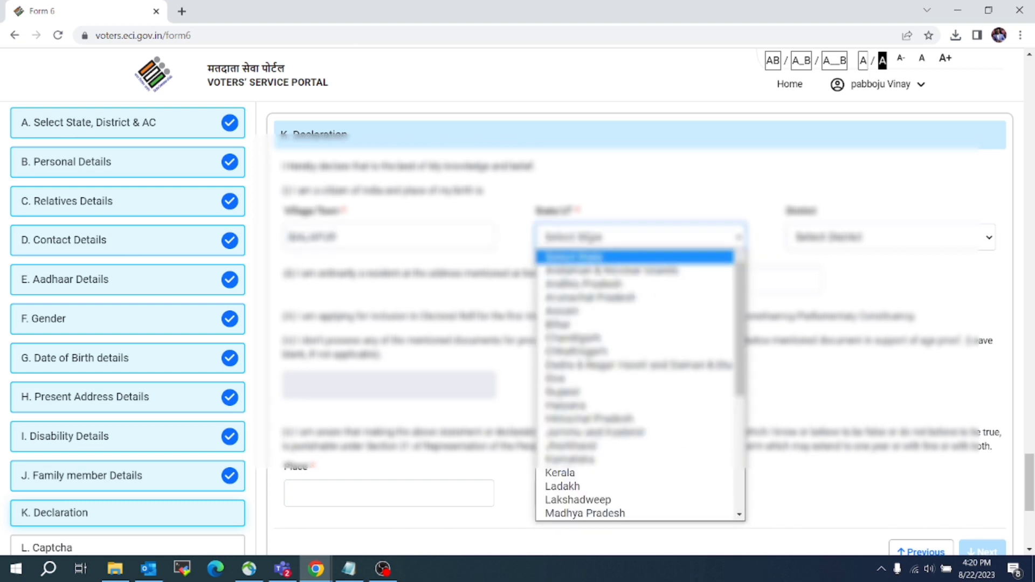
pyautogui.write('te')
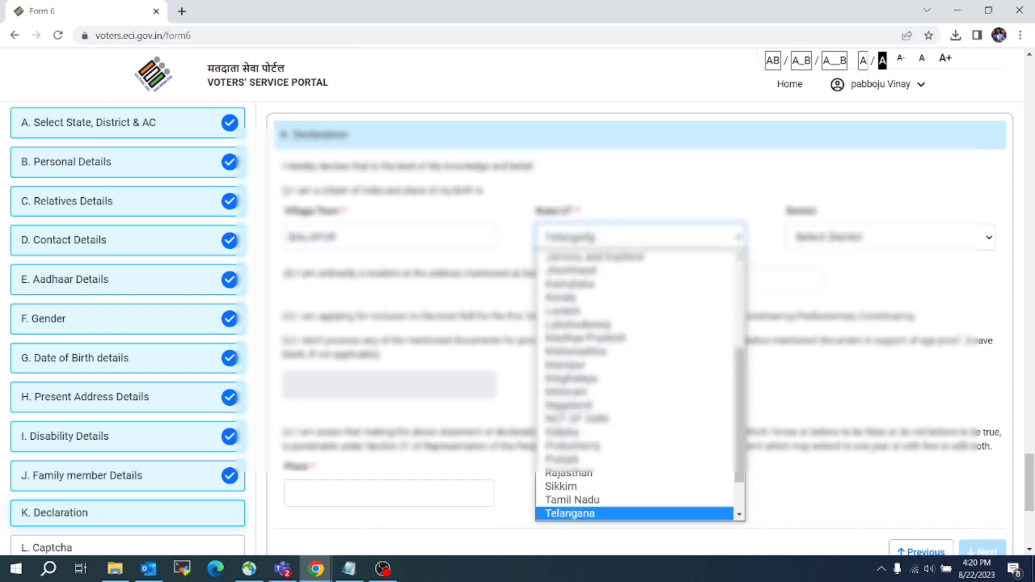
pyautogui.press('Return')
pyautogui.click(828, 235)
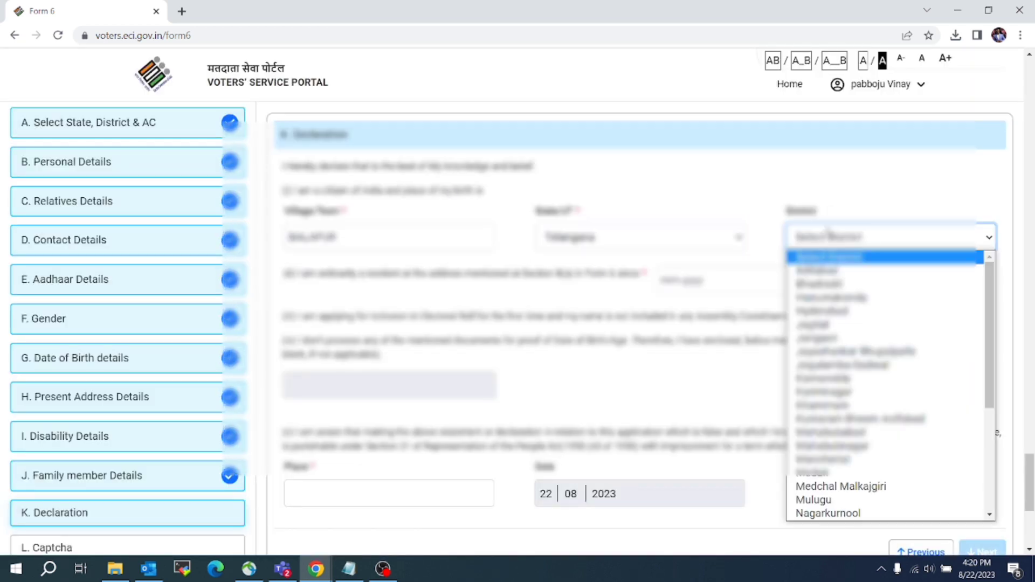
pyautogui.write('ran')
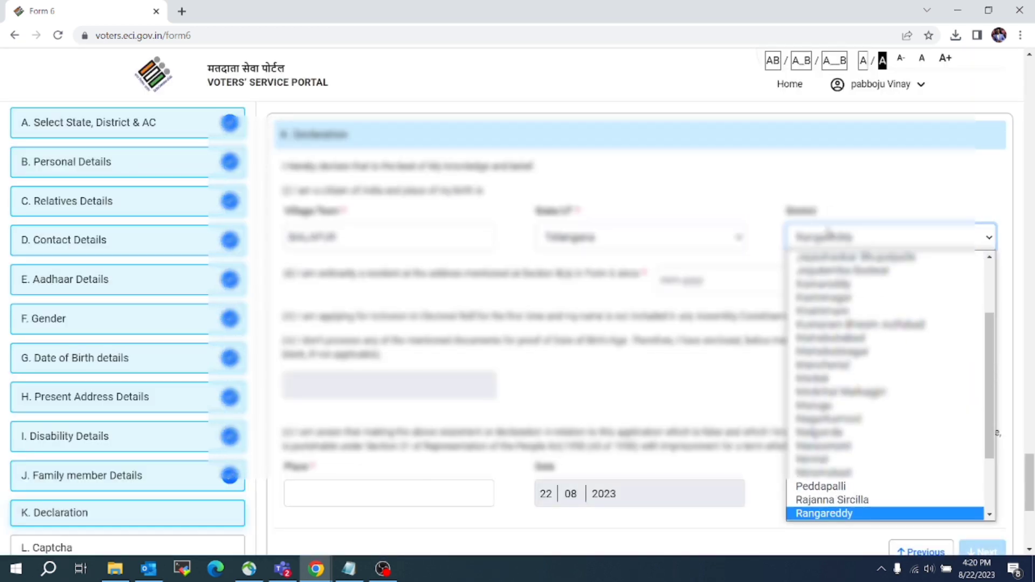
pyautogui.press('Return')
# - Set residence since 01-2023 and enter Hyderabad as the declaration place
pyautogui.click(703, 281)
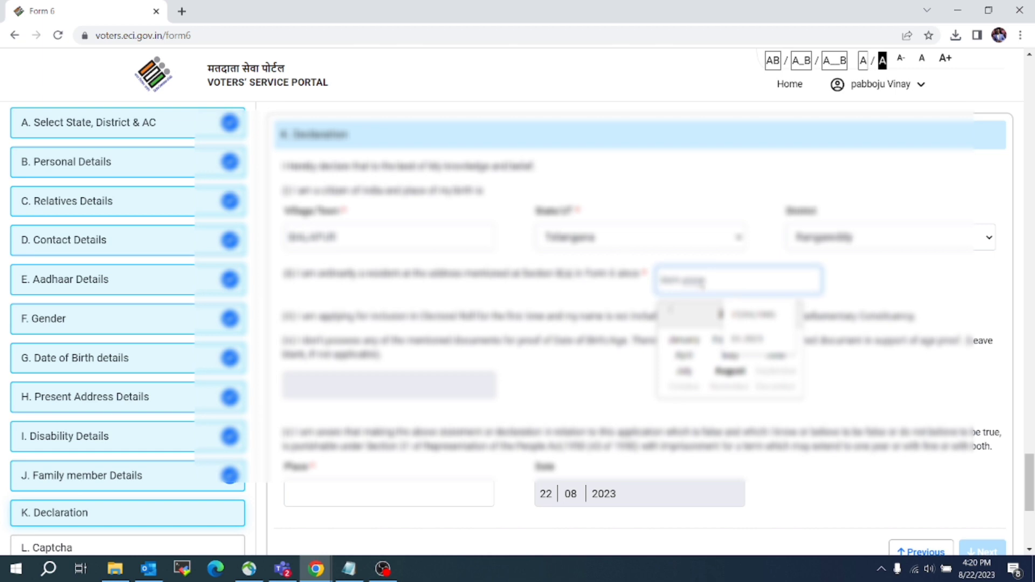
pyautogui.click(683, 340)
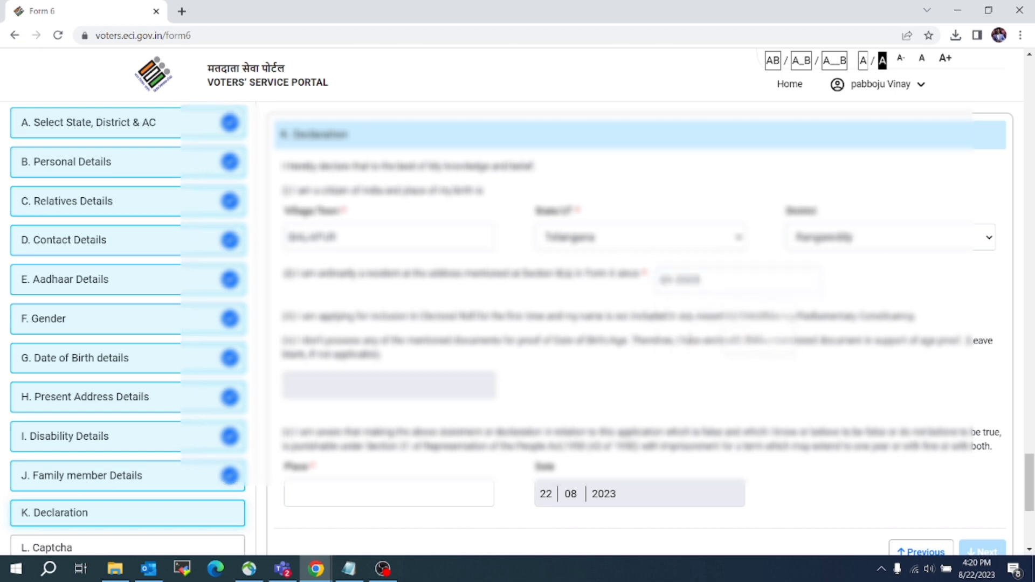
pyautogui.click(709, 280)
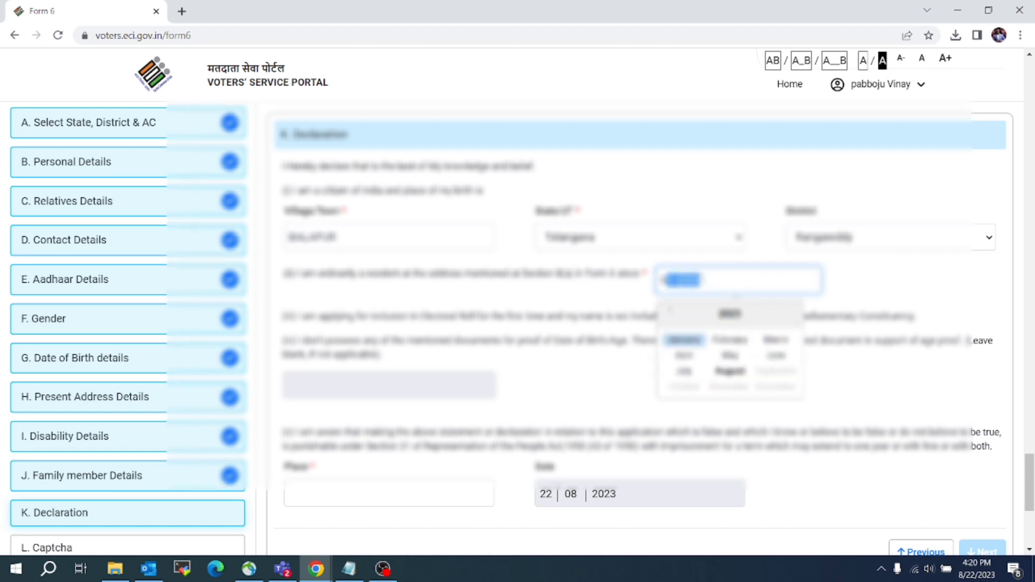
pyautogui.click(560, 313)
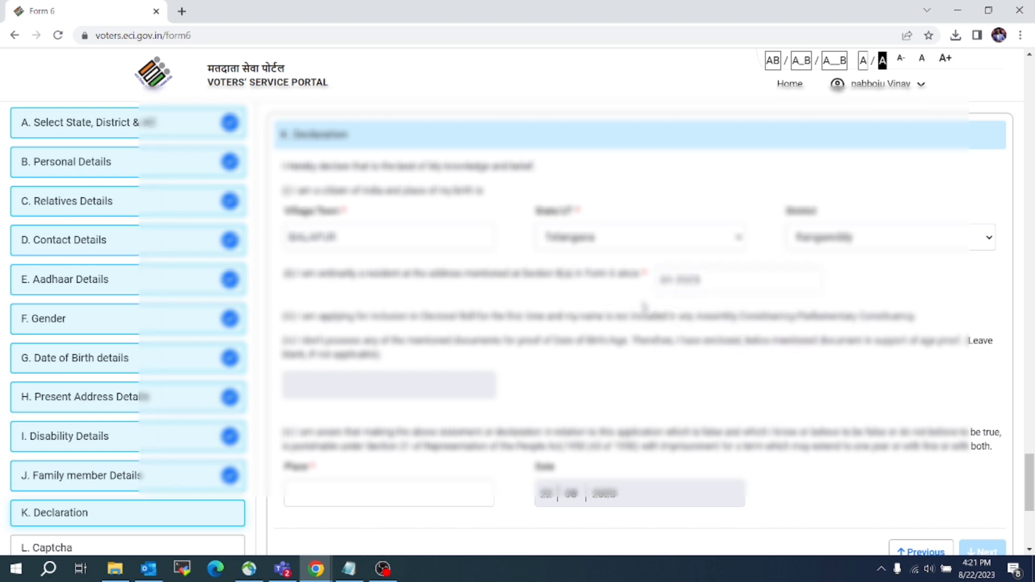
pyautogui.click(320, 488)
pyautogui.write('Hyd')
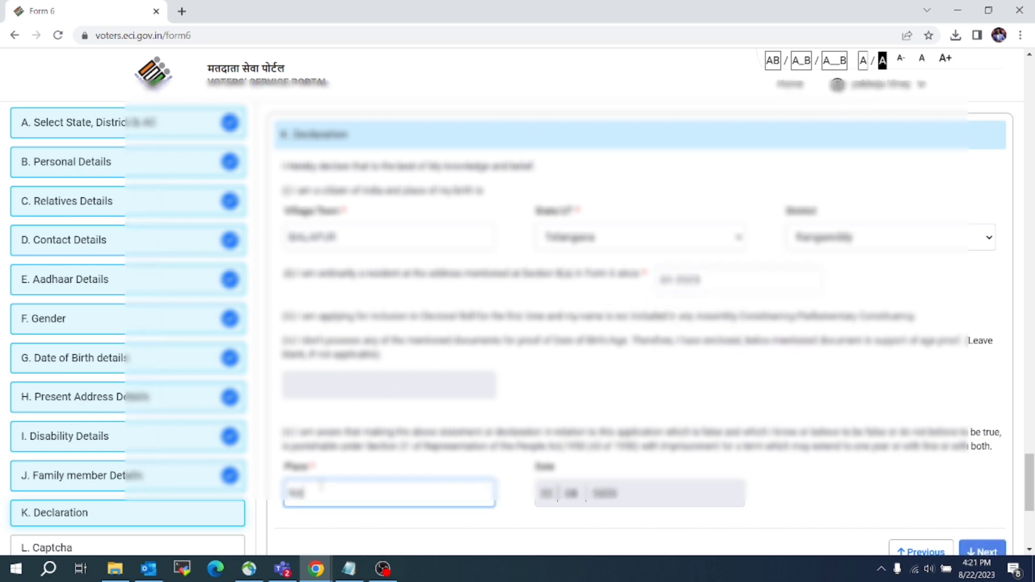
pyautogui.write('erabad')
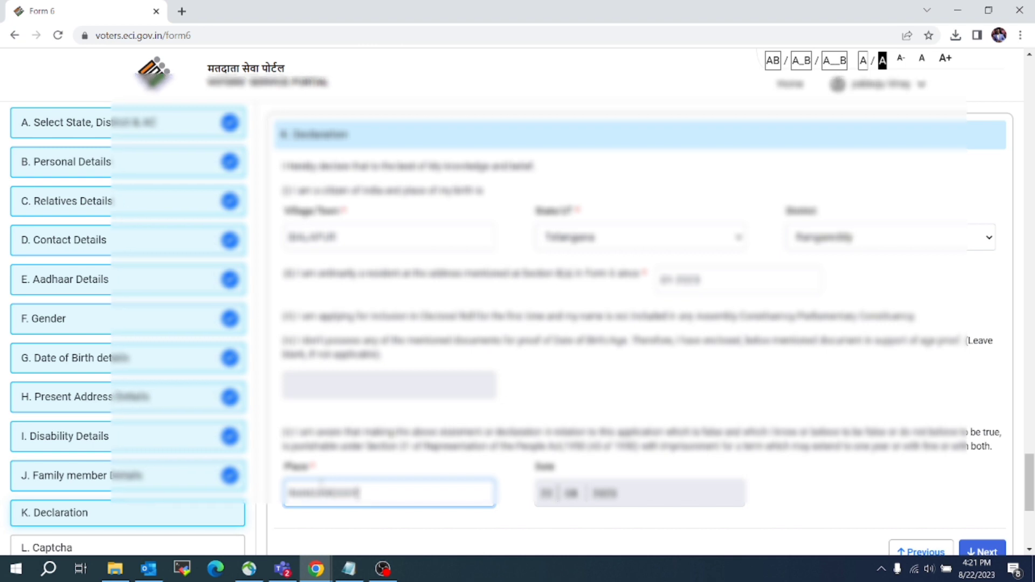
pyautogui.click(513, 509)
pyautogui.scroll(-5, 512, 501)
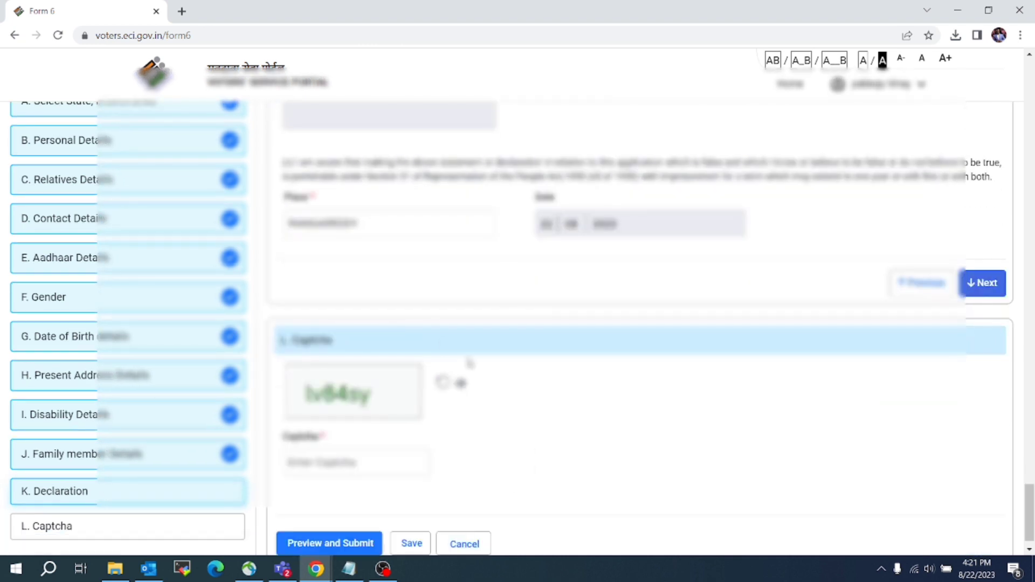
# - Complete the Declaration and enter the captcha, retyping the new code after rejection
pyautogui.click(981, 282)
pyautogui.click(310, 434)
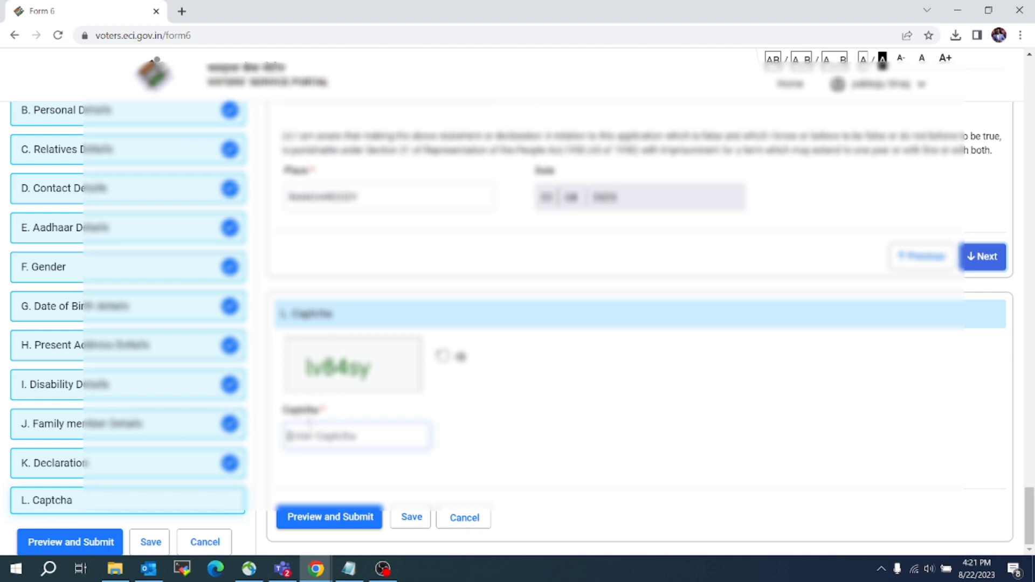
pyautogui.write('lv')
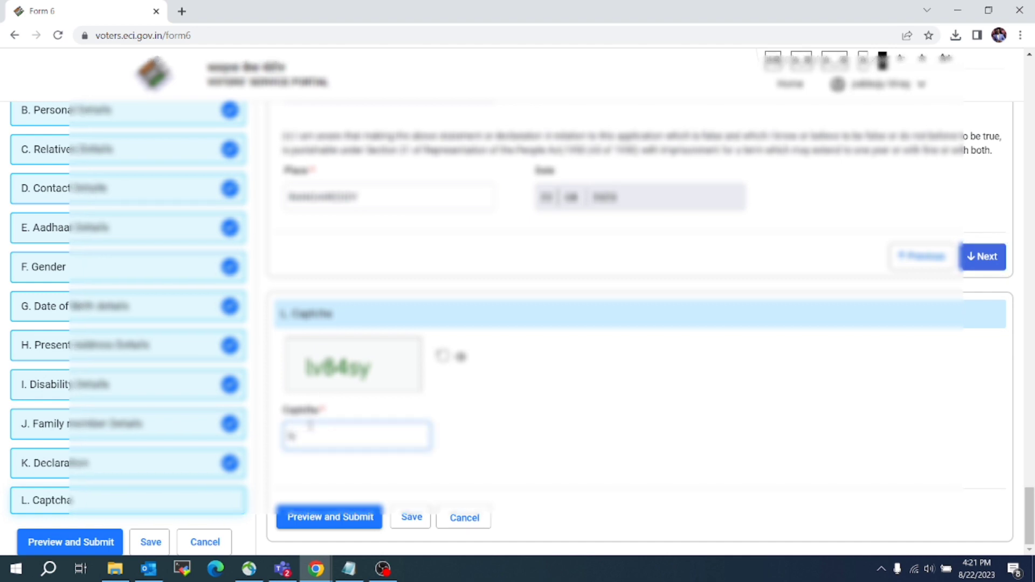
pyautogui.write('84sy')
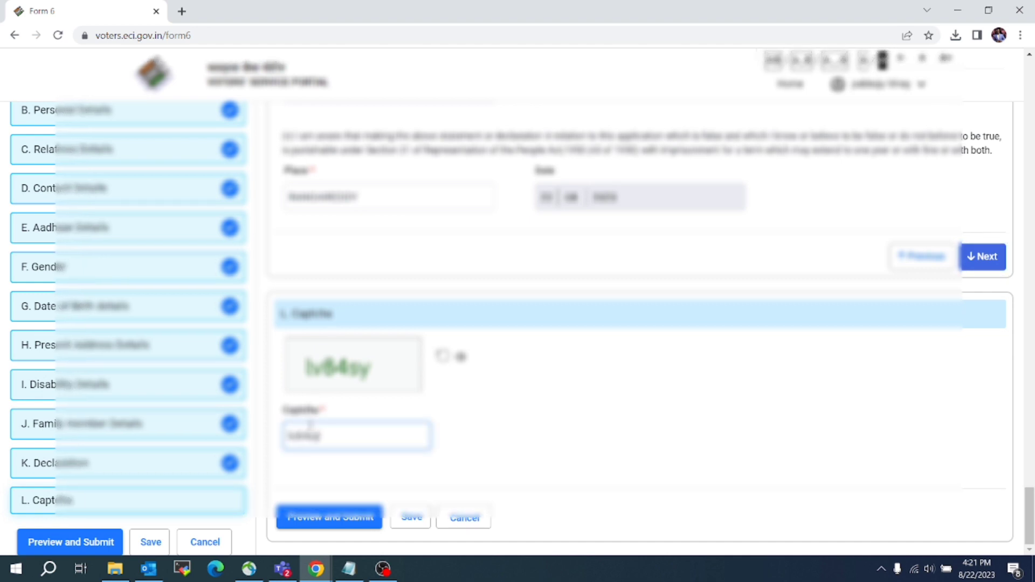
pyautogui.click(318, 518)
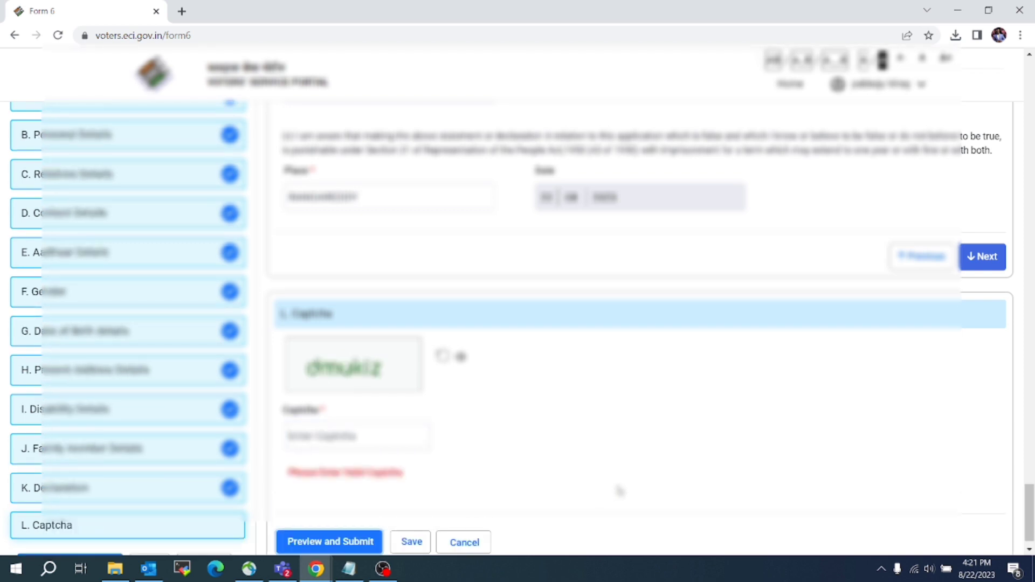
pyautogui.click(338, 437)
pyautogui.write('dmu')
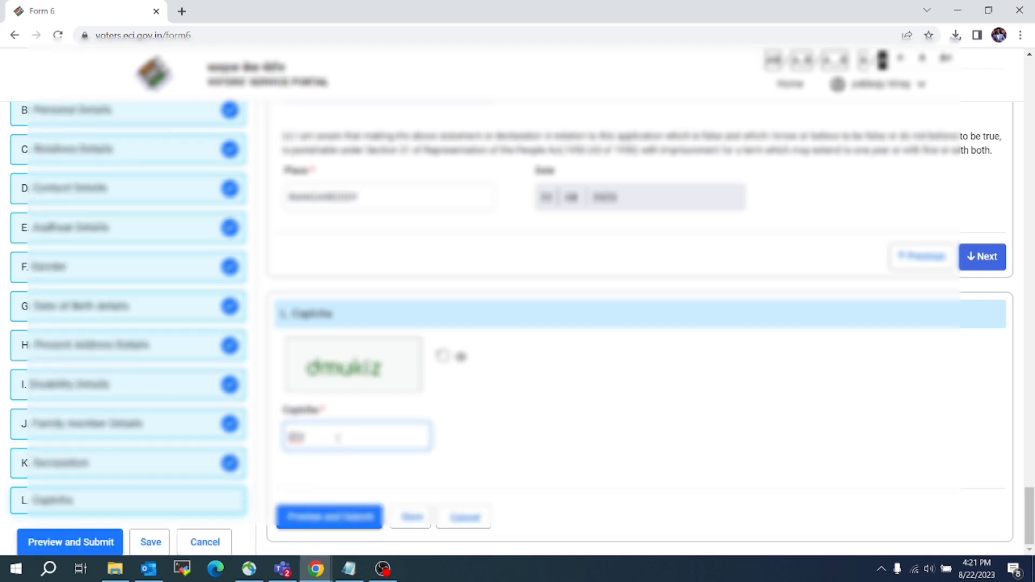
pyautogui.write('kiz')
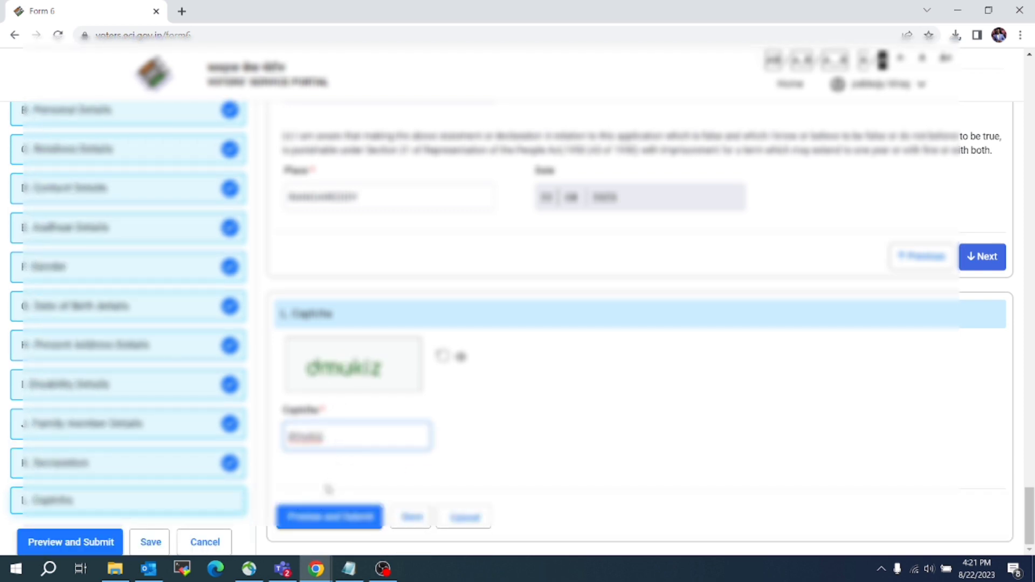
pyautogui.click(329, 516)
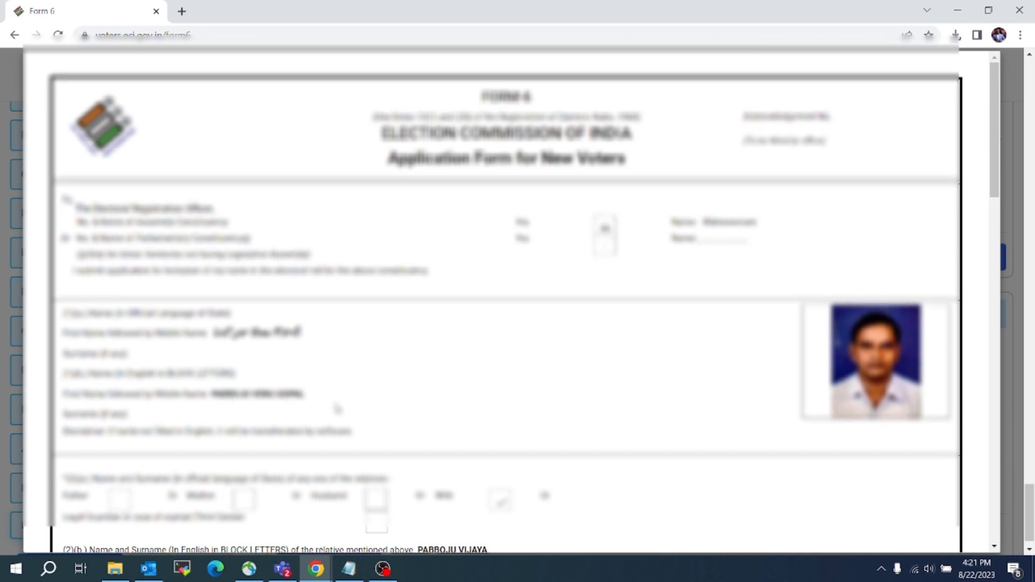
# - Review the full Form 6 preview, then submit it and confirm with Yes
pyautogui.scroll(-6, 286, 409)
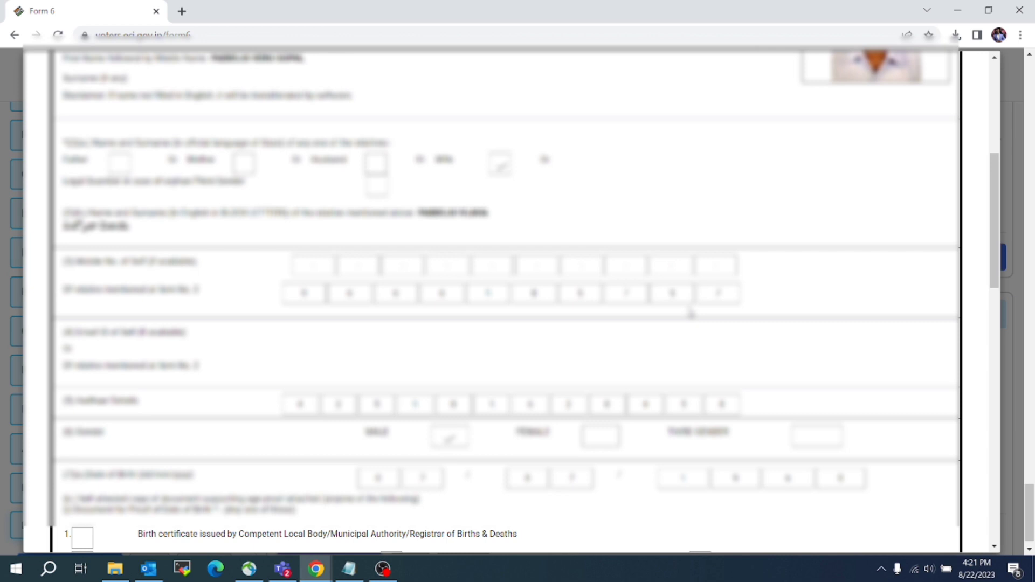
pyautogui.scroll(-3, 690, 313)
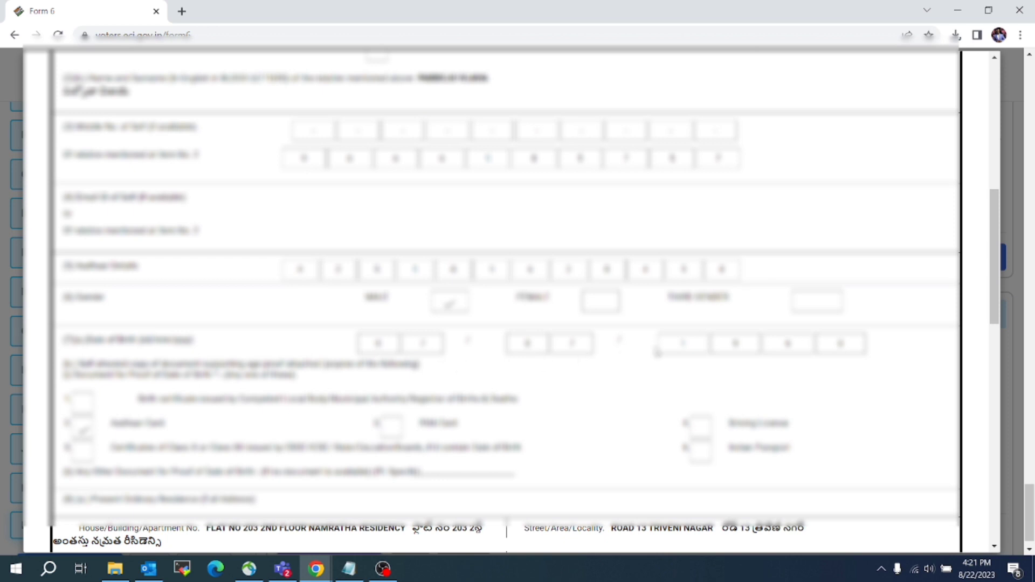
pyautogui.scroll(-3, 657, 353)
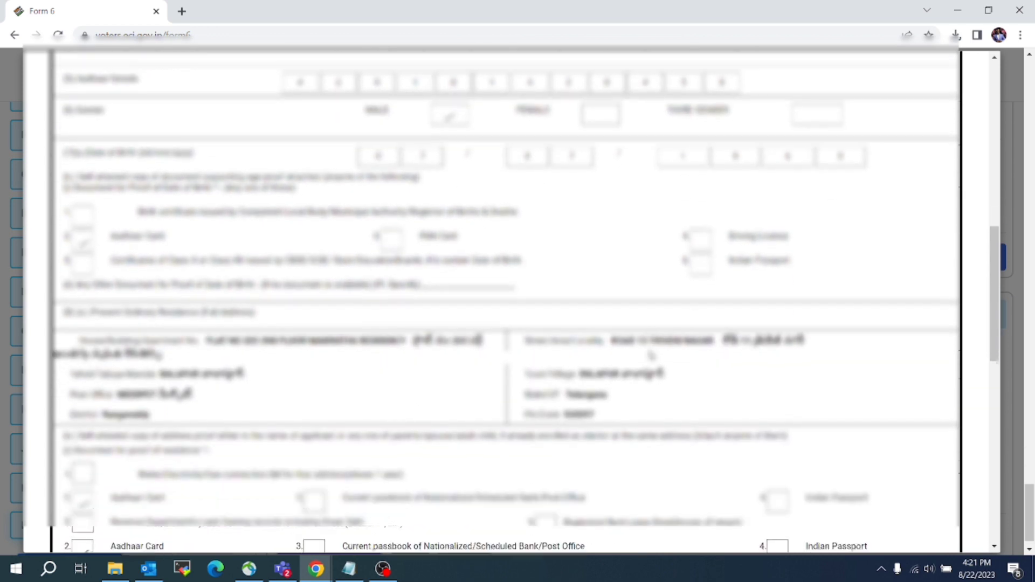
pyautogui.scroll(-3, 651, 354)
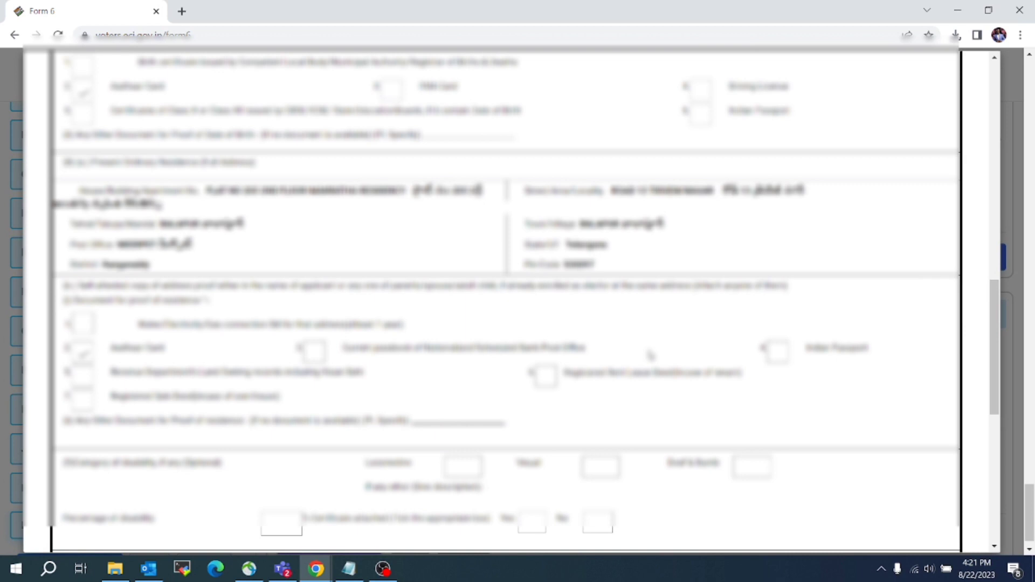
pyautogui.scroll(15, 650, 354)
pyautogui.scroll(-20, 647, 356)
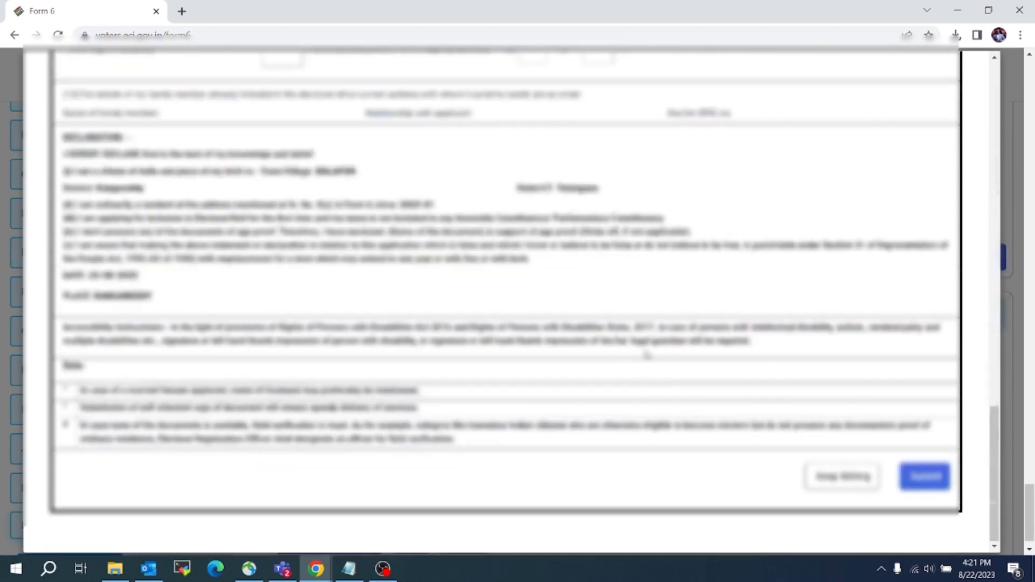
pyautogui.click(932, 484)
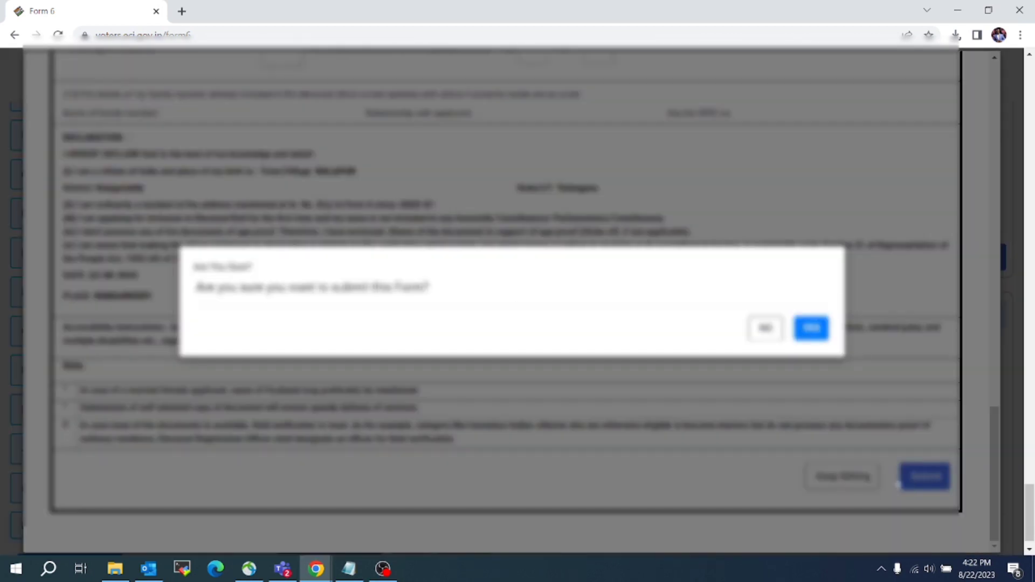
pyautogui.click(810, 328)
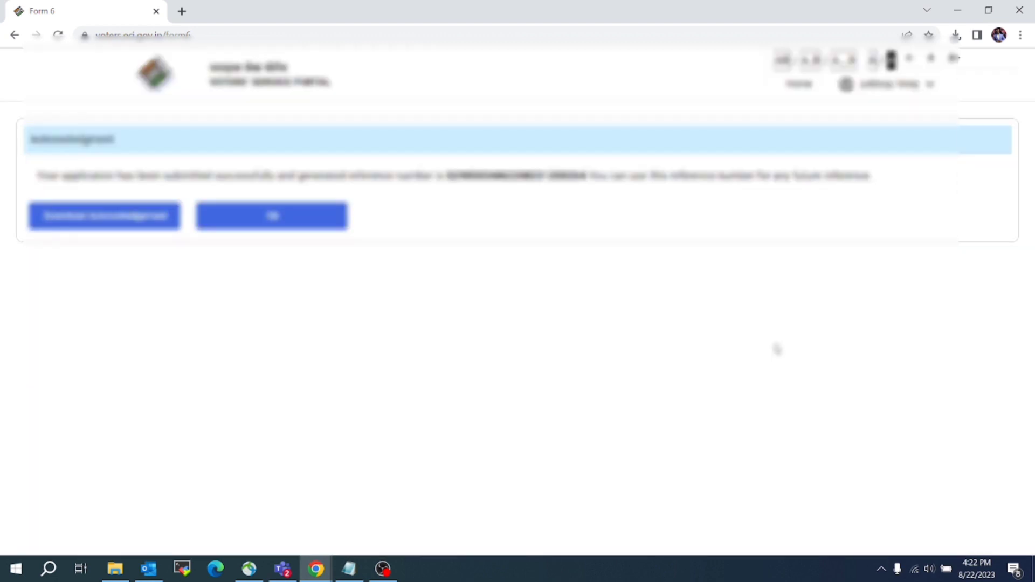